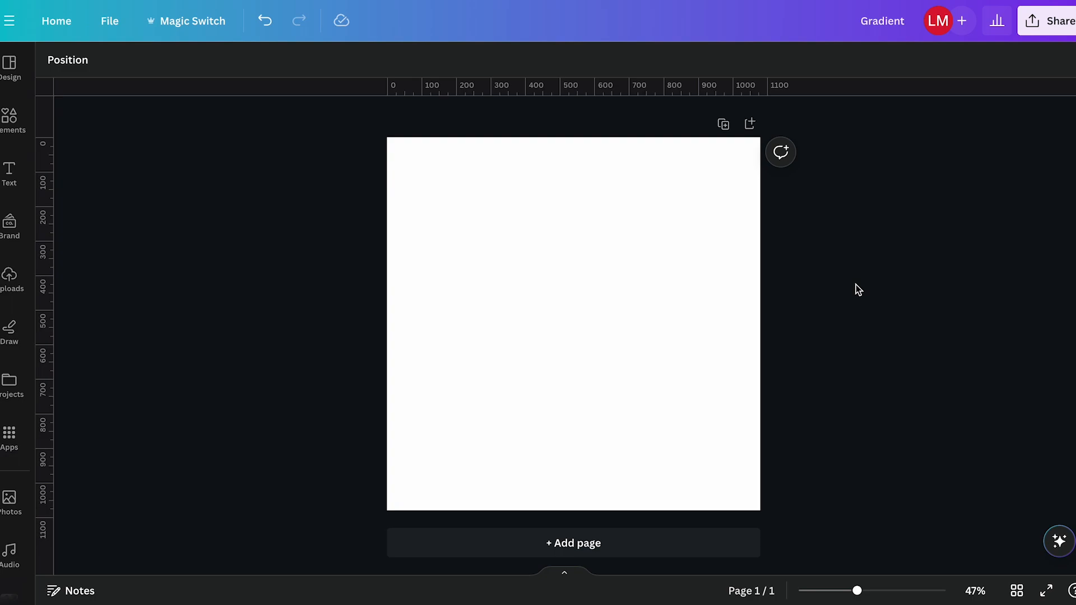
# Step: Apply a custom two-colour gradient as the page background
pyautogui.click(637, 236)
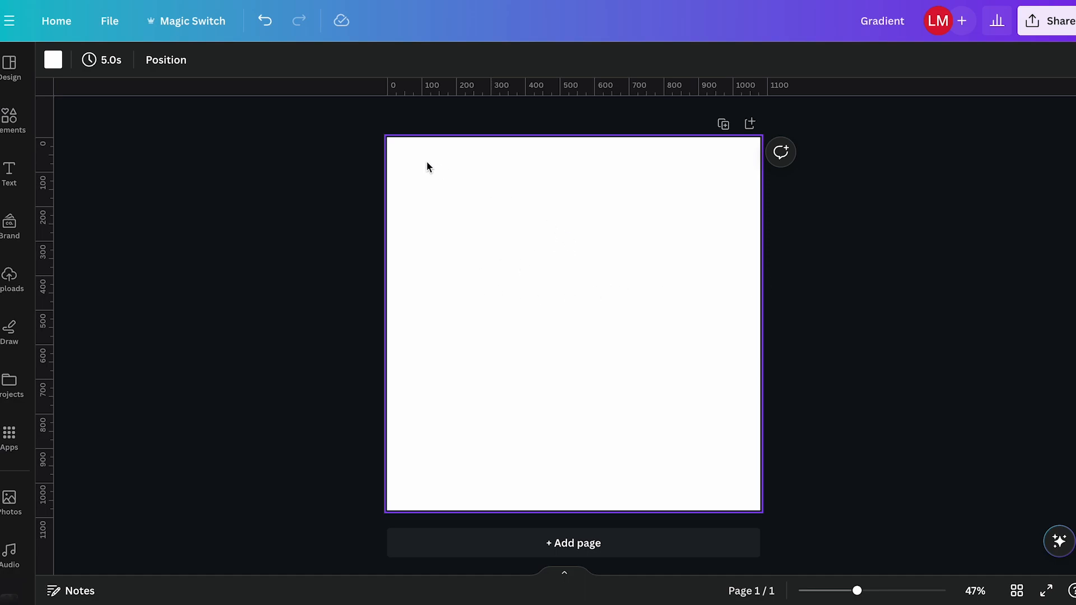
pyautogui.click(54, 60)
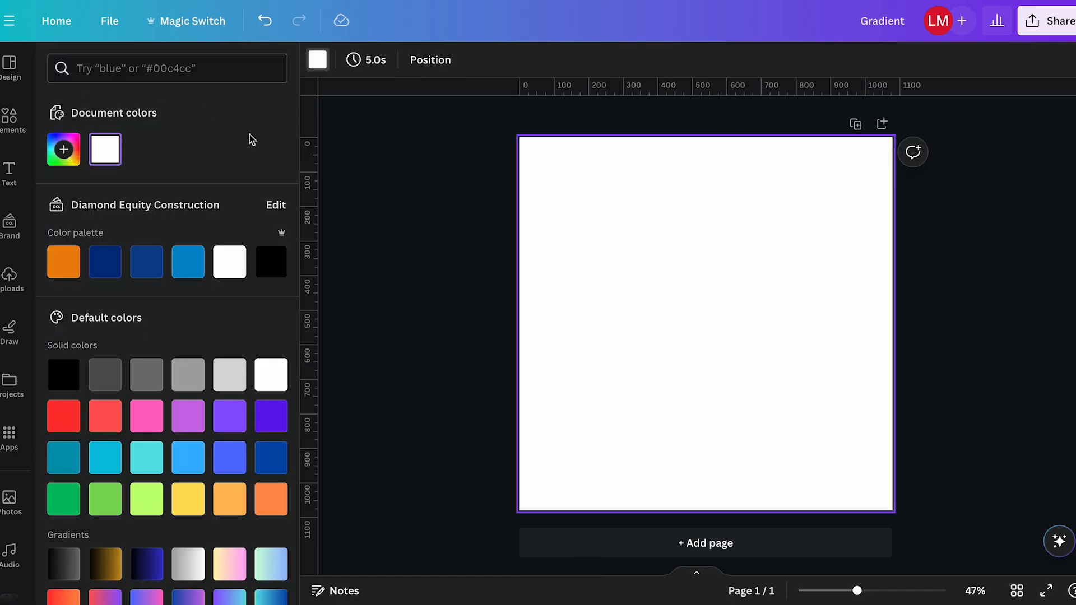
pyautogui.click(65, 151)
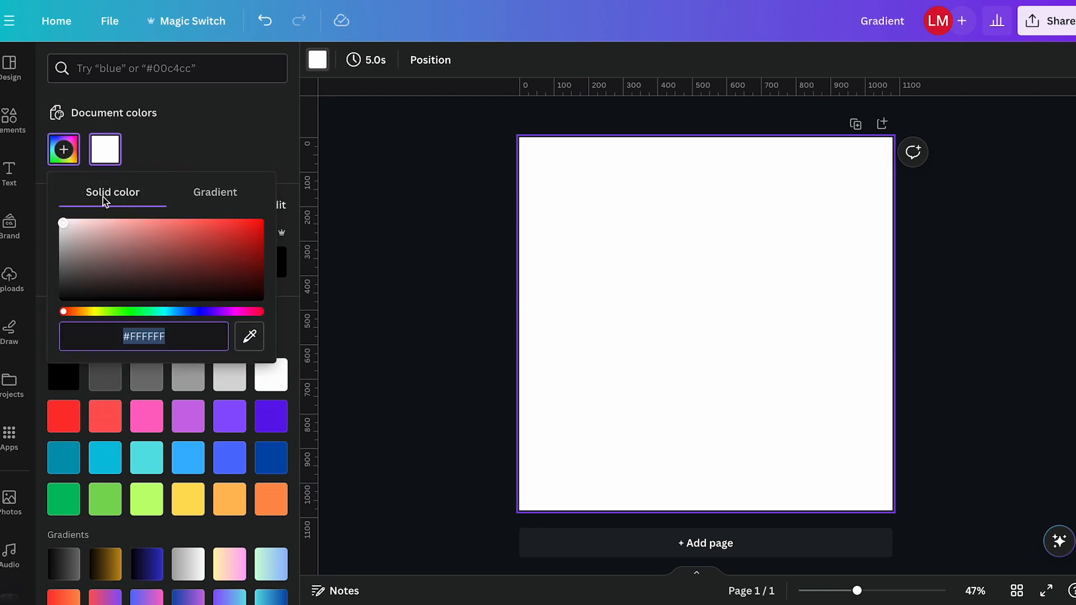
pyautogui.click(219, 192)
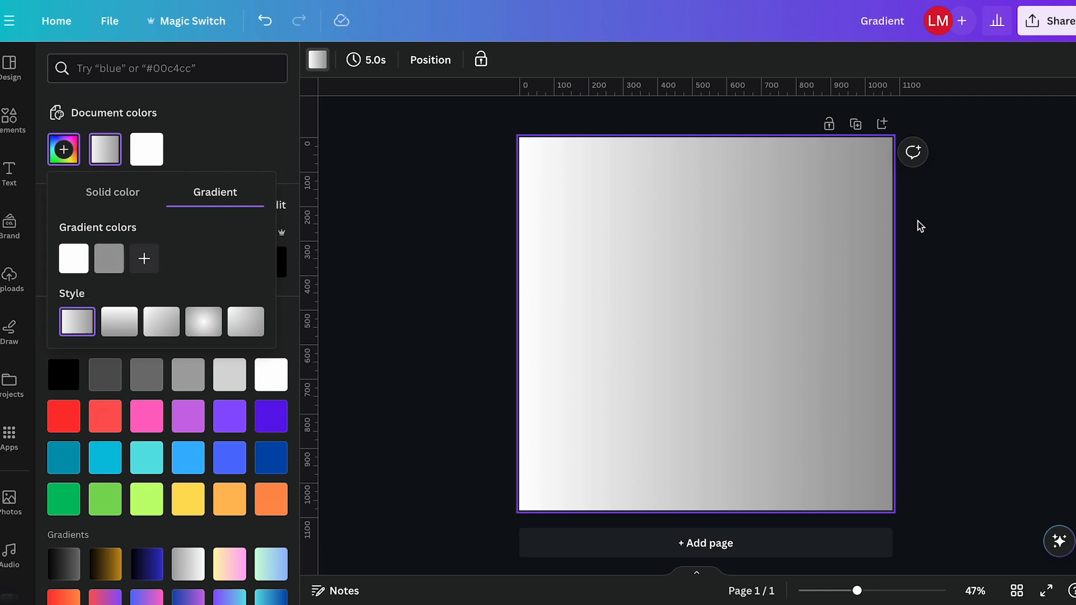
# Step: Set the background gradient's second colour to black, #000000
pyautogui.click(106, 263)
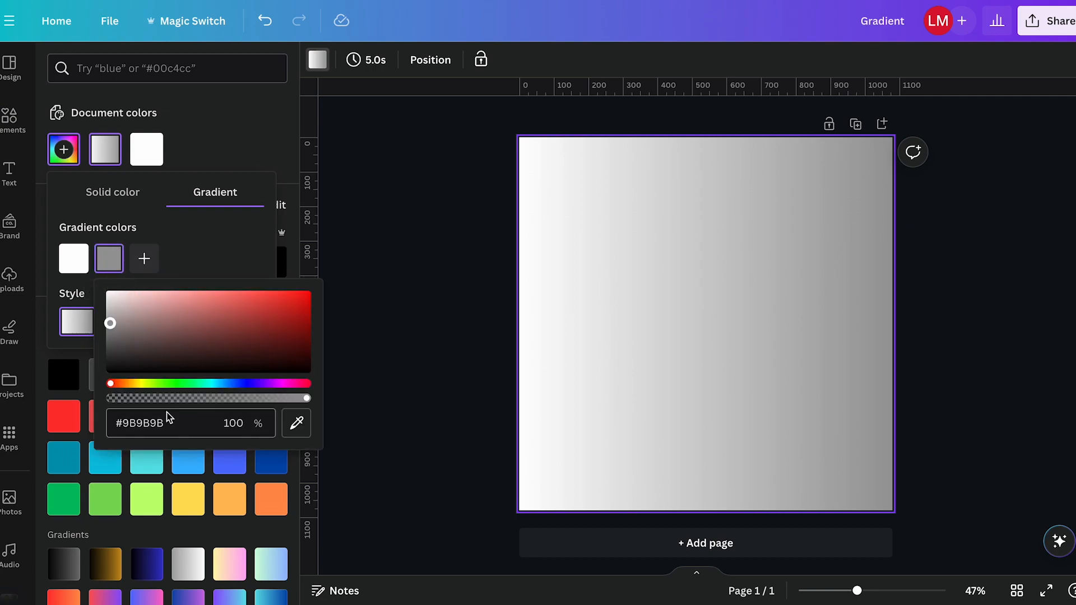
pyautogui.moveTo(125, 361); pyautogui.dragTo(105, 378)
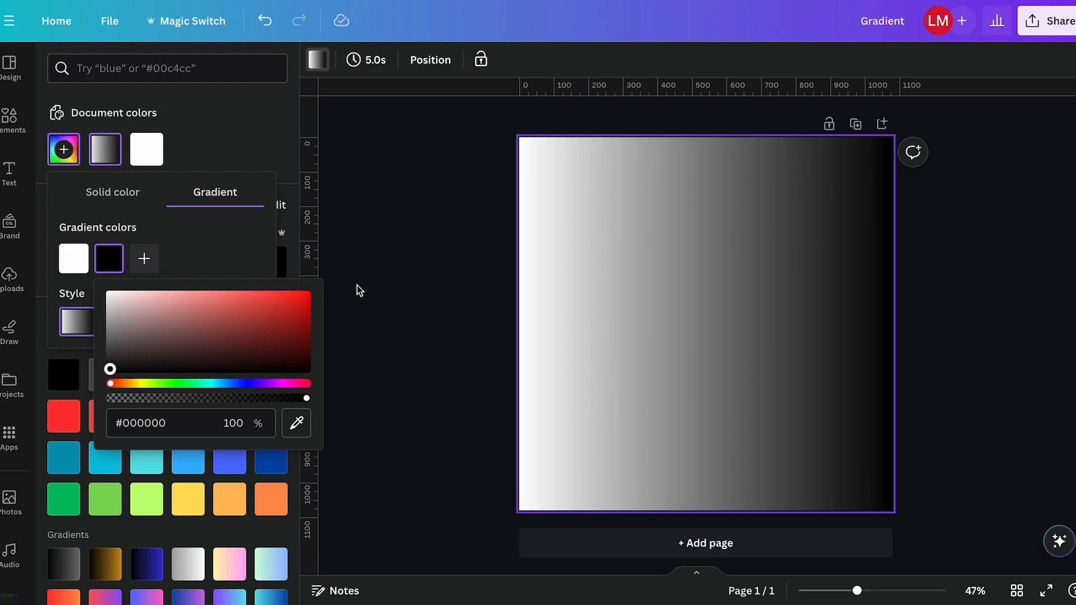
pyautogui.click(197, 253)
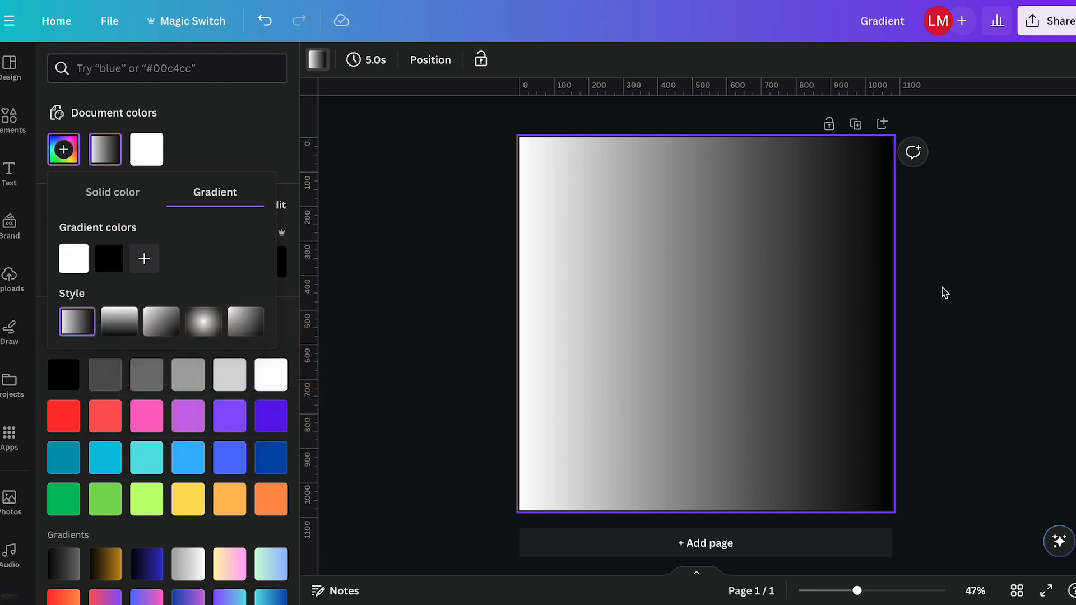
# Step: Set the background gradient's first colour to bright pink, #FF0FD9
pyautogui.click(73, 270)
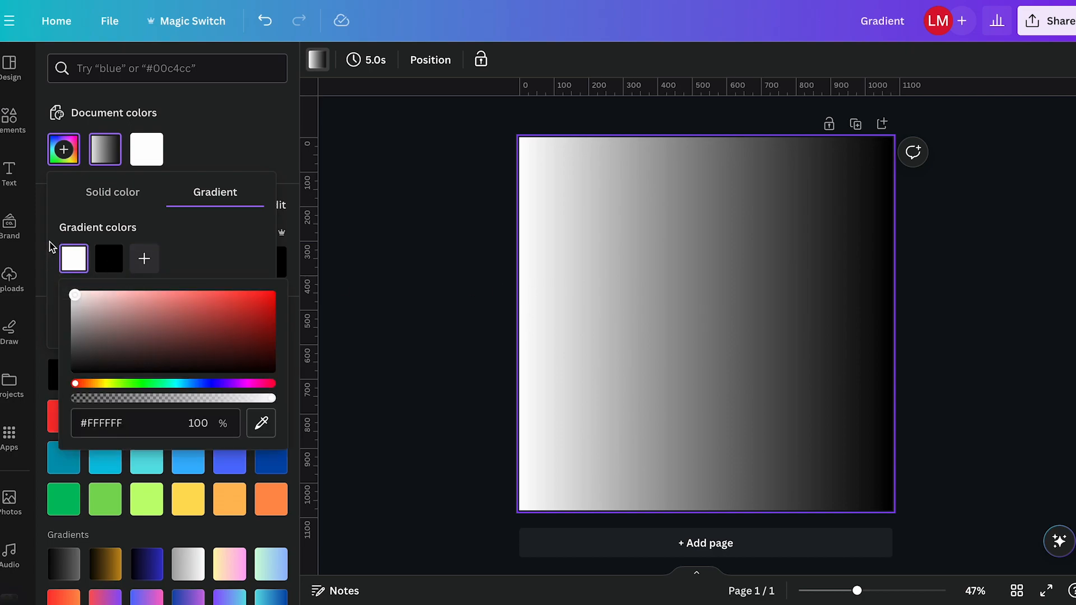
pyautogui.click(71, 256)
pyautogui.click(85, 262)
pyautogui.moveTo(76, 385); pyautogui.dragTo(244, 392)
pyautogui.moveTo(237, 330); pyautogui.dragTo(264, 280)
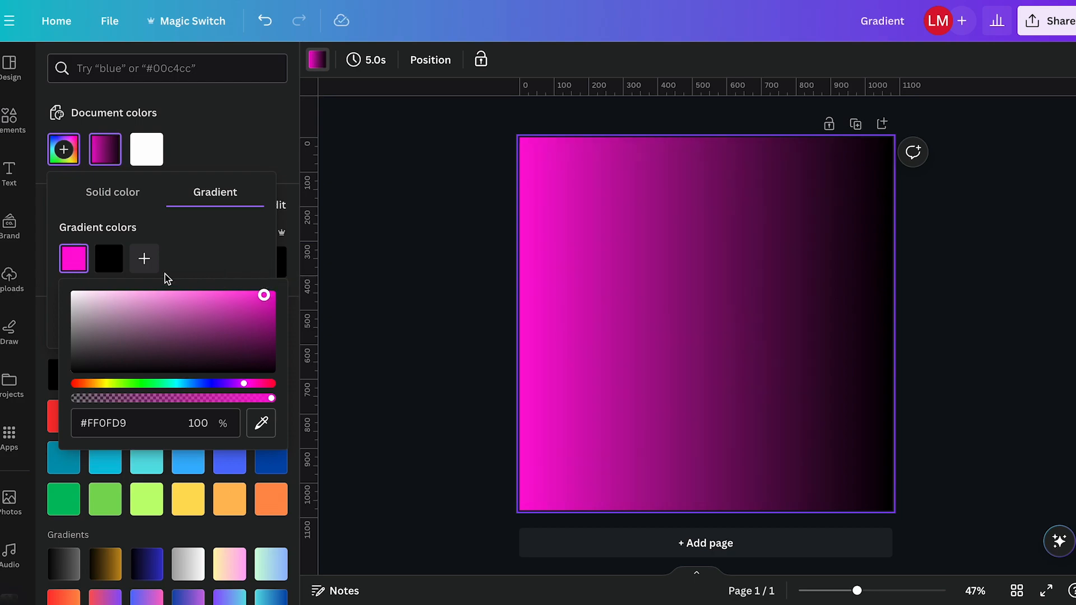
# Step: Set the background gradient's second colour to blue-violet, #6B00E4
pyautogui.click(109, 258)
pyautogui.moveTo(110, 383); pyautogui.dragTo(258, 389)
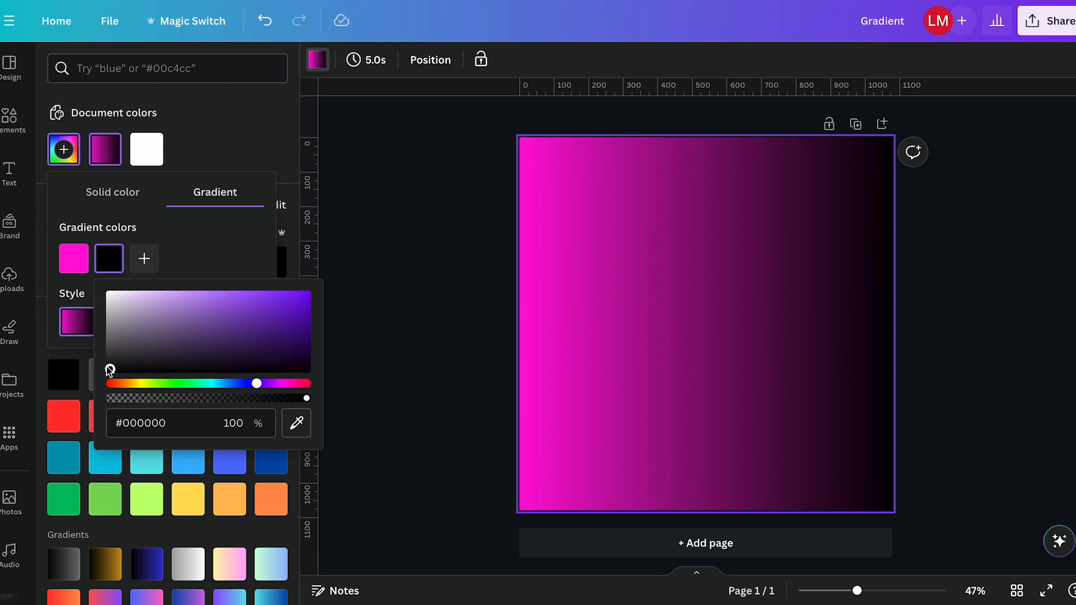
pyautogui.moveTo(110, 369); pyautogui.dragTo(329, 302)
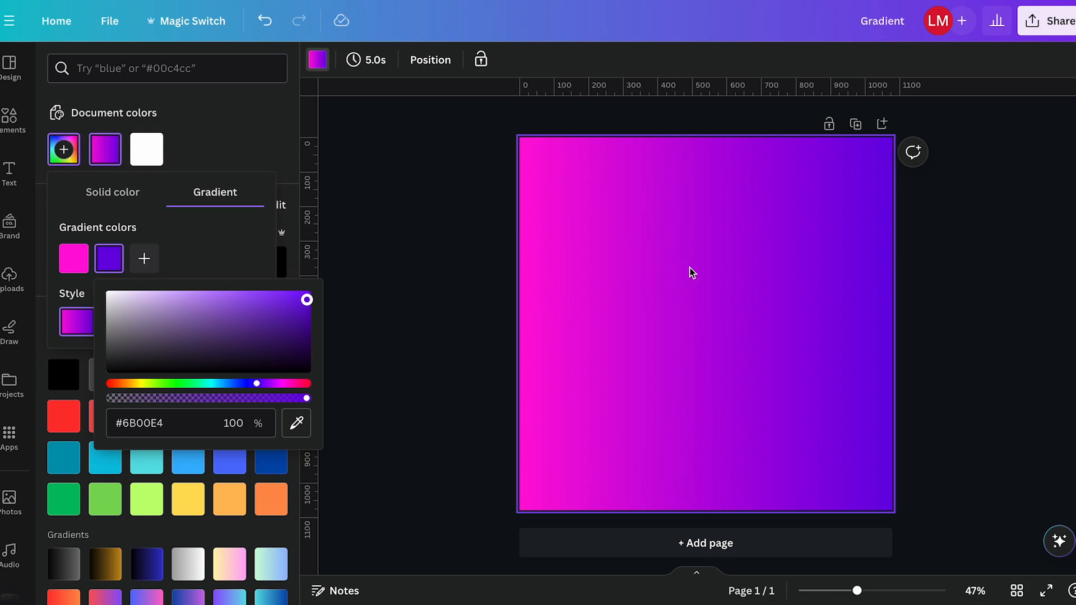
pyautogui.click(213, 243)
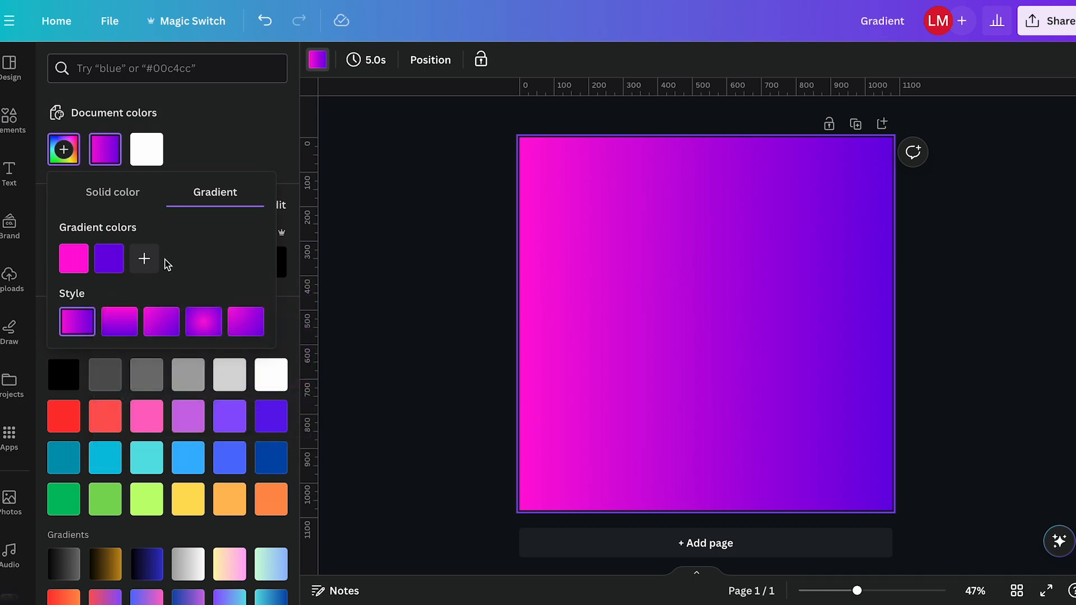
# Step: Change the background gradient's first colour to dark purple, #7500B4
pyautogui.click(74, 258)
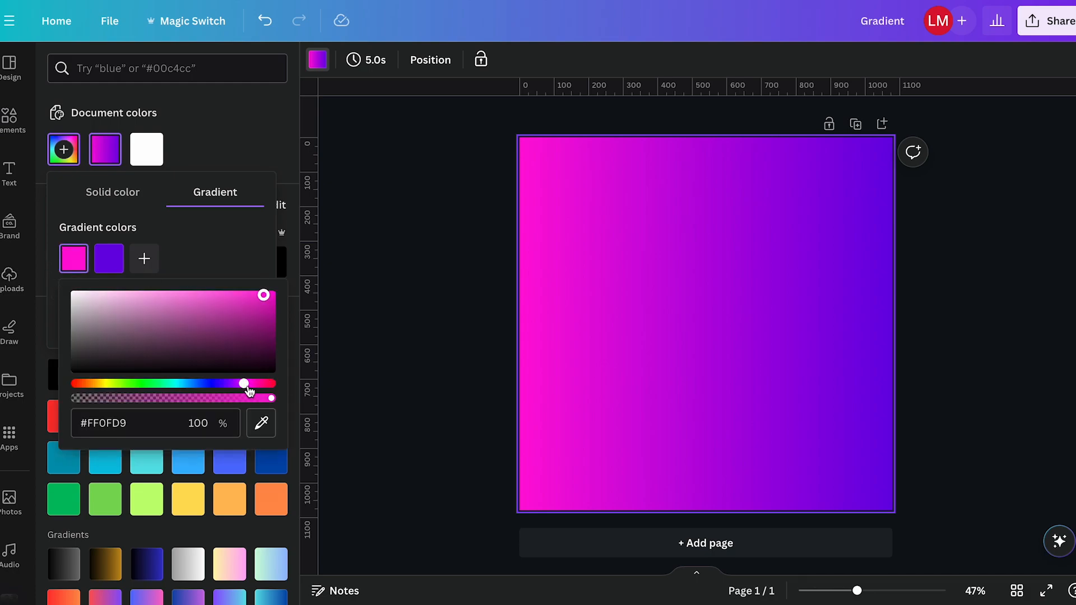
pyautogui.moveTo(244, 384); pyautogui.dragTo(228, 389)
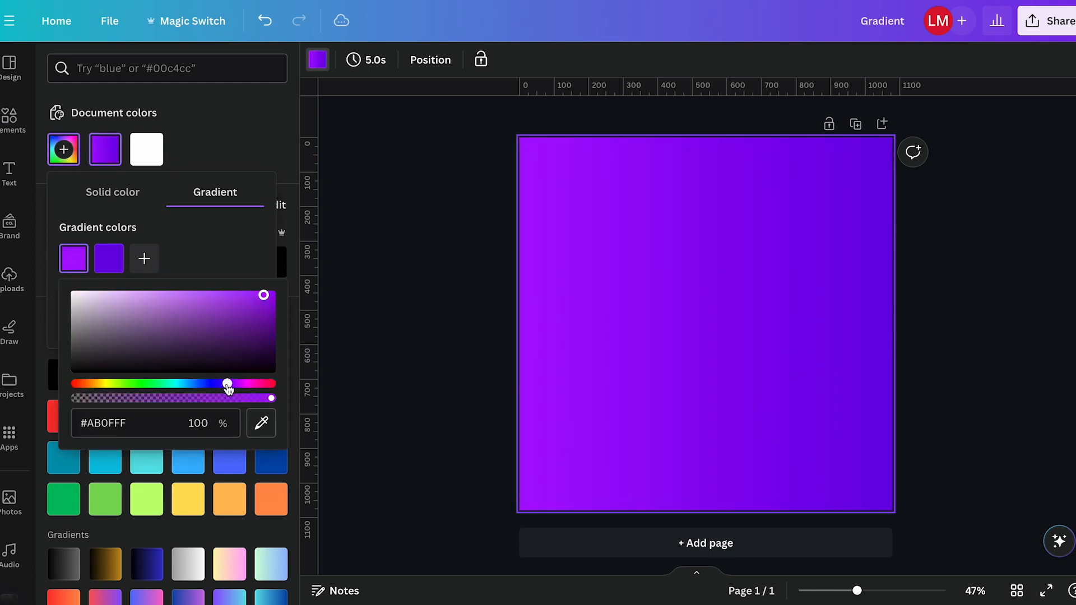
pyautogui.moveTo(268, 298); pyautogui.dragTo(306, 317)
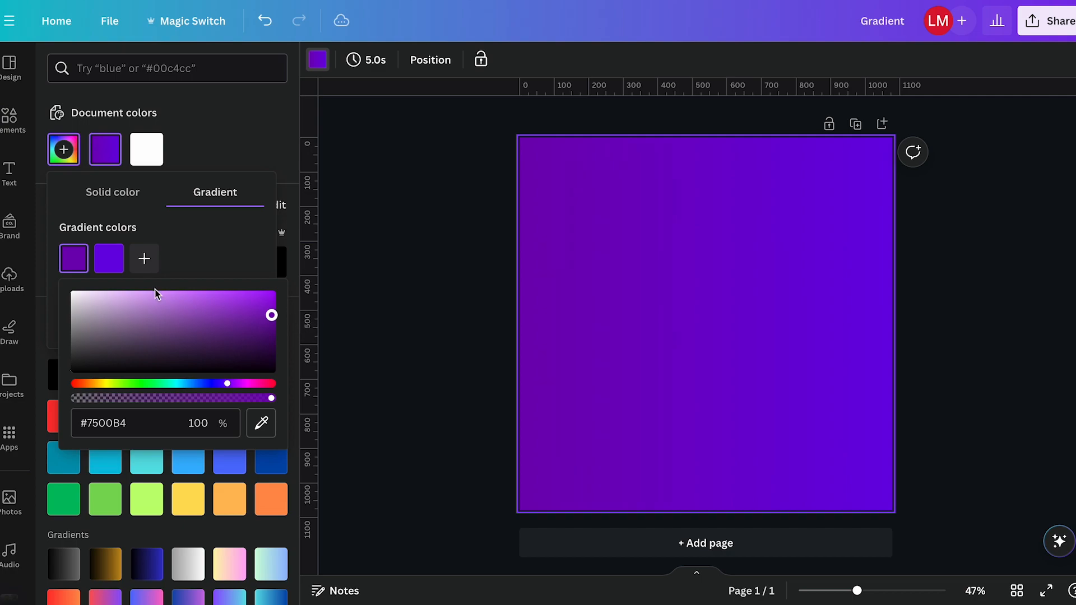
# Step: Change the background gradient's second colour to magenta, #E400C0
pyautogui.click(103, 260)
pyautogui.click(103, 260)
pyautogui.moveTo(257, 384); pyautogui.dragTo(278, 384)
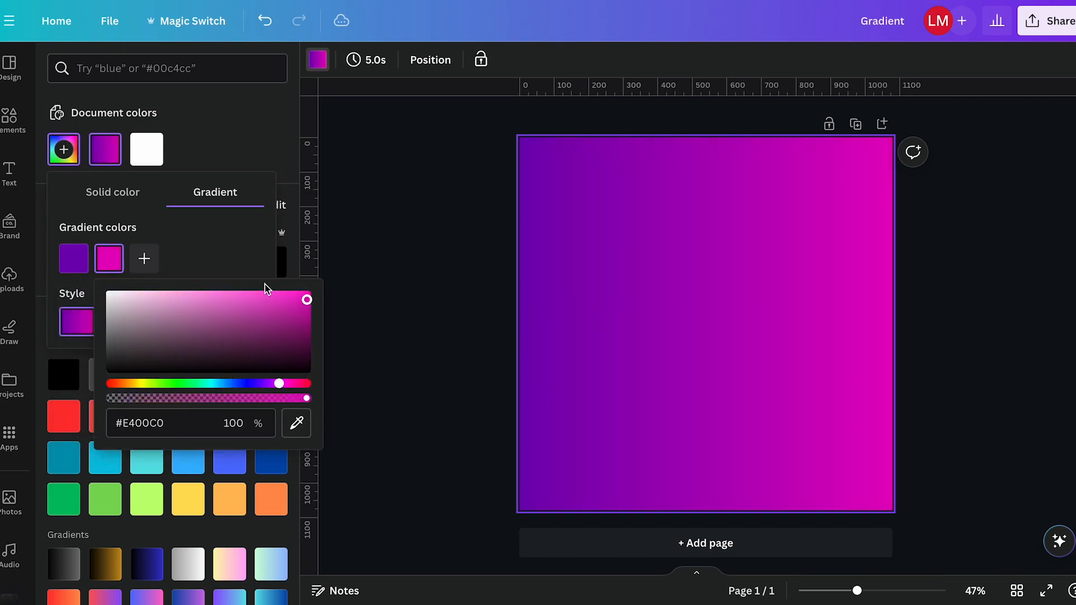
# Step: Replace the gradient page background with plain white from the document colours
pyautogui.click(252, 152)
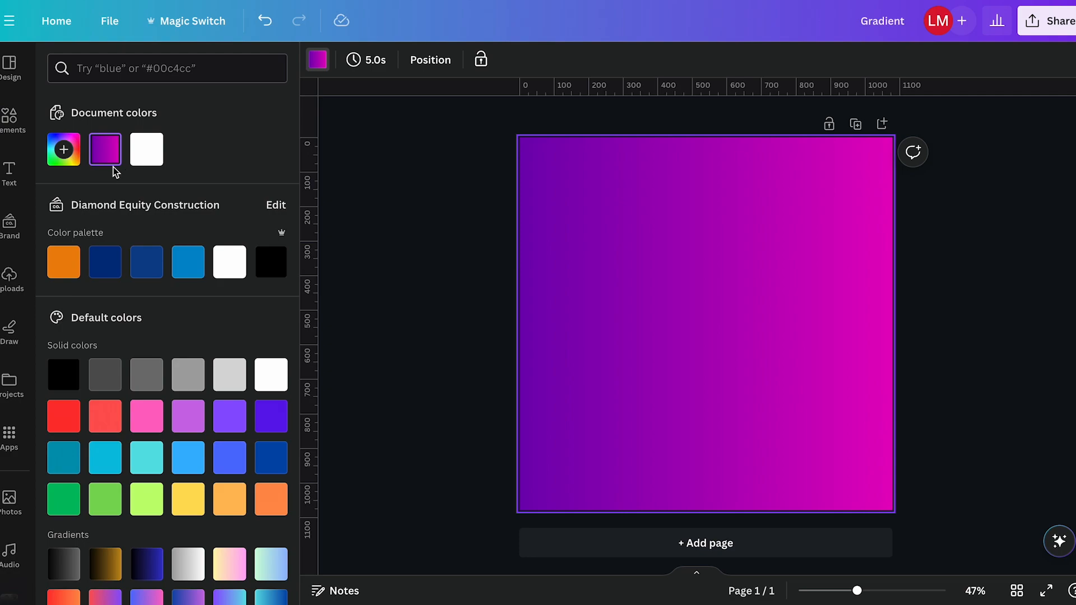
pyautogui.click(153, 158)
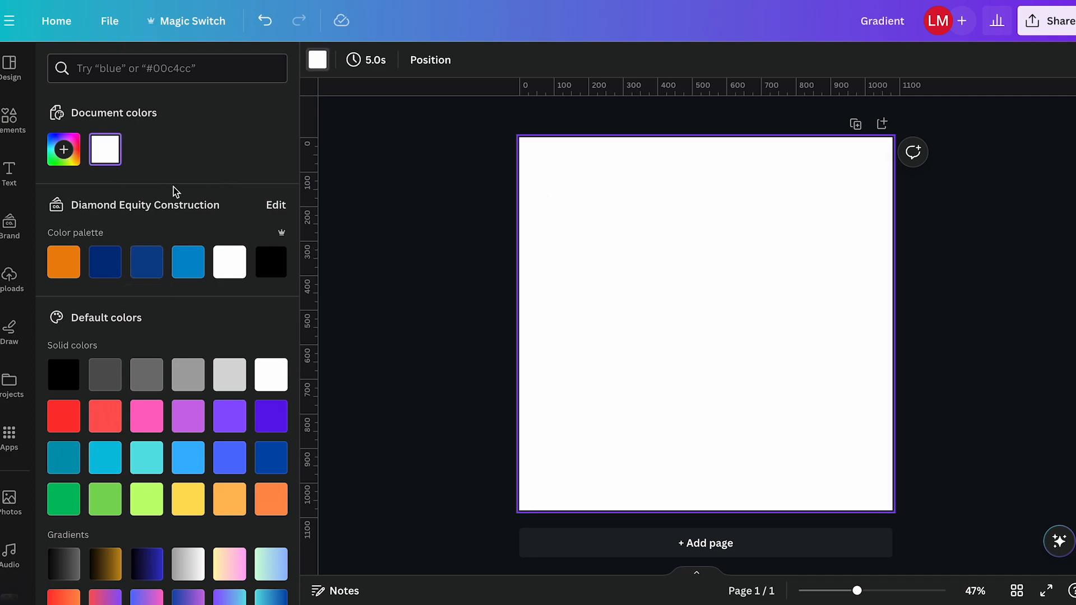
# Step: Search the elements library for "gradient" and show all matching graphics
pyautogui.click(8, 129)
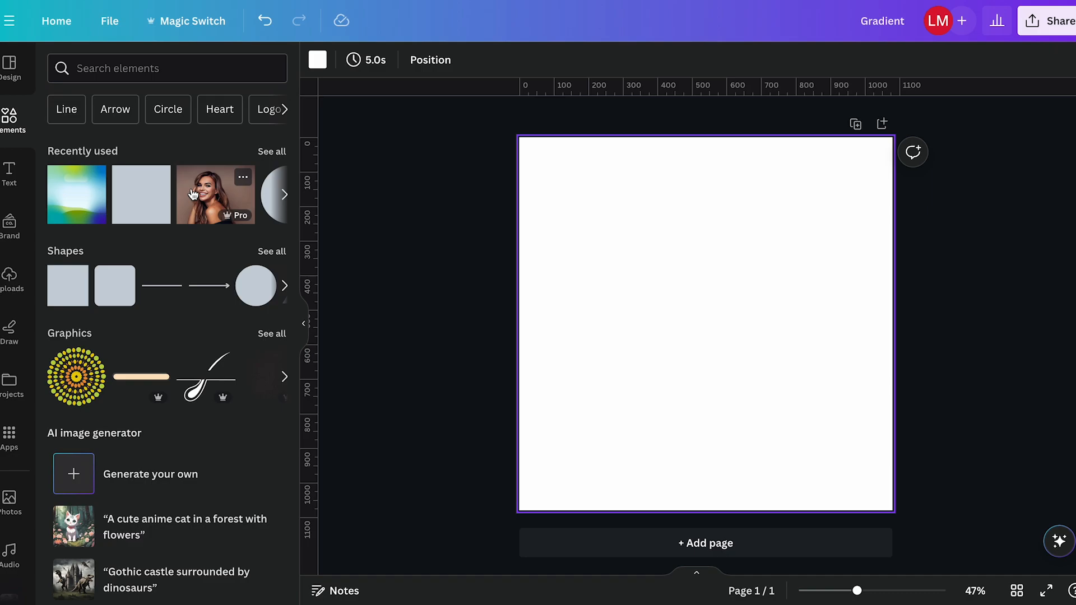
pyautogui.click(130, 73)
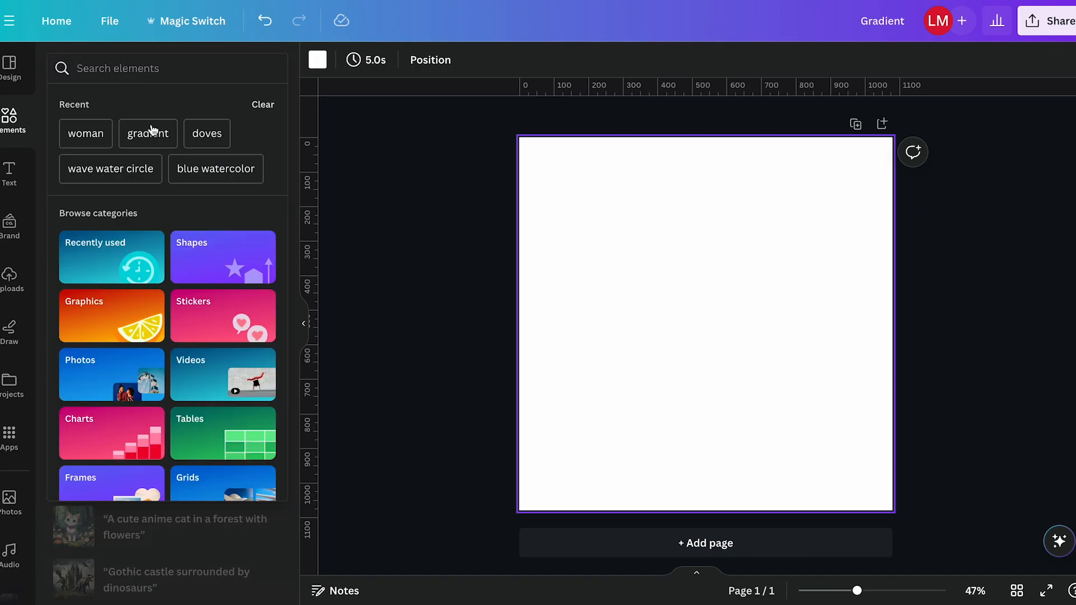
pyautogui.click(147, 133)
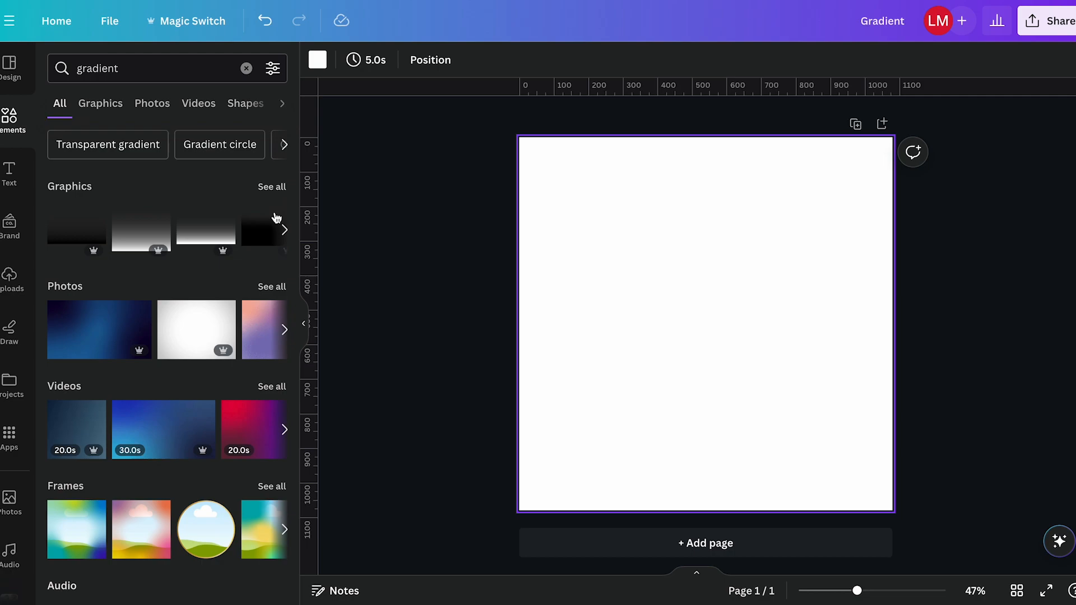
pyautogui.click(269, 186)
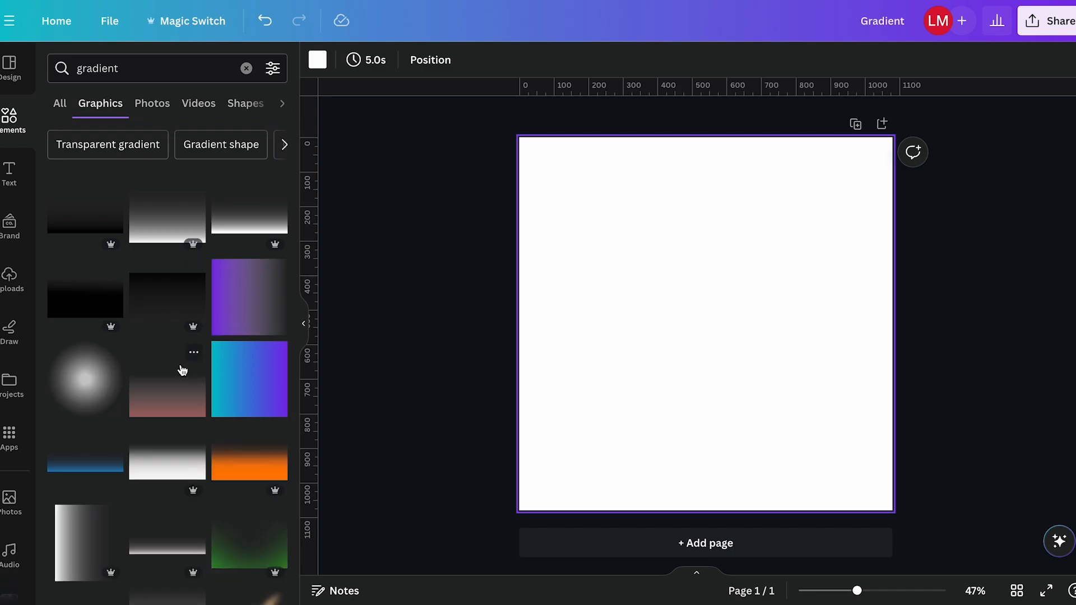
# Step: Add the teal-to-purple gradient square graphic and enlarge it to cover the whole page
pyautogui.click(245, 376)
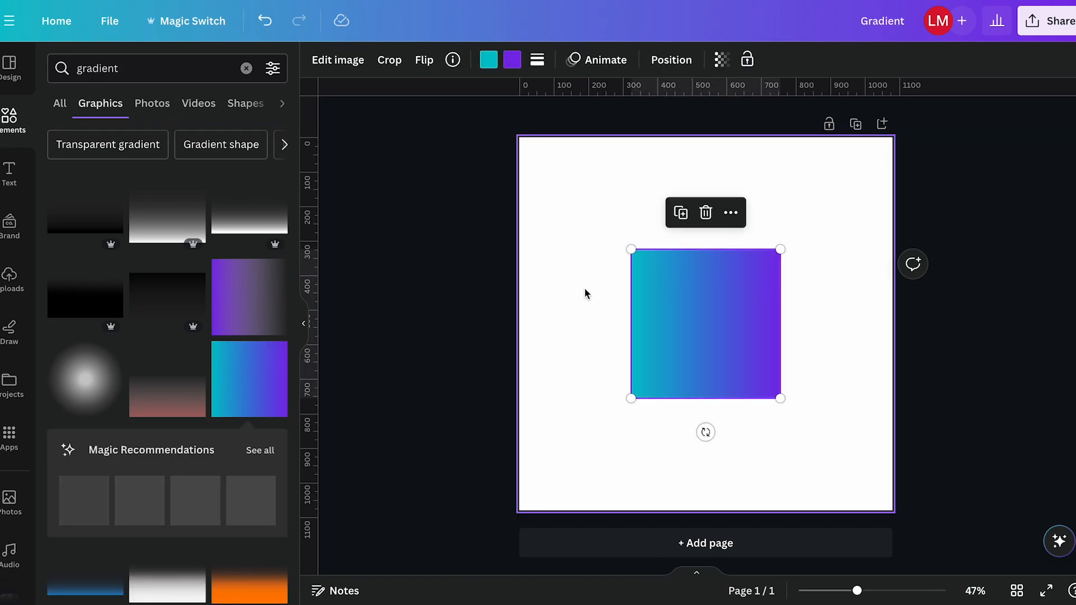
pyautogui.moveTo(706, 323); pyautogui.dragTo(595, 210)
pyautogui.moveTo(670, 289); pyautogui.dragTo(935, 471)
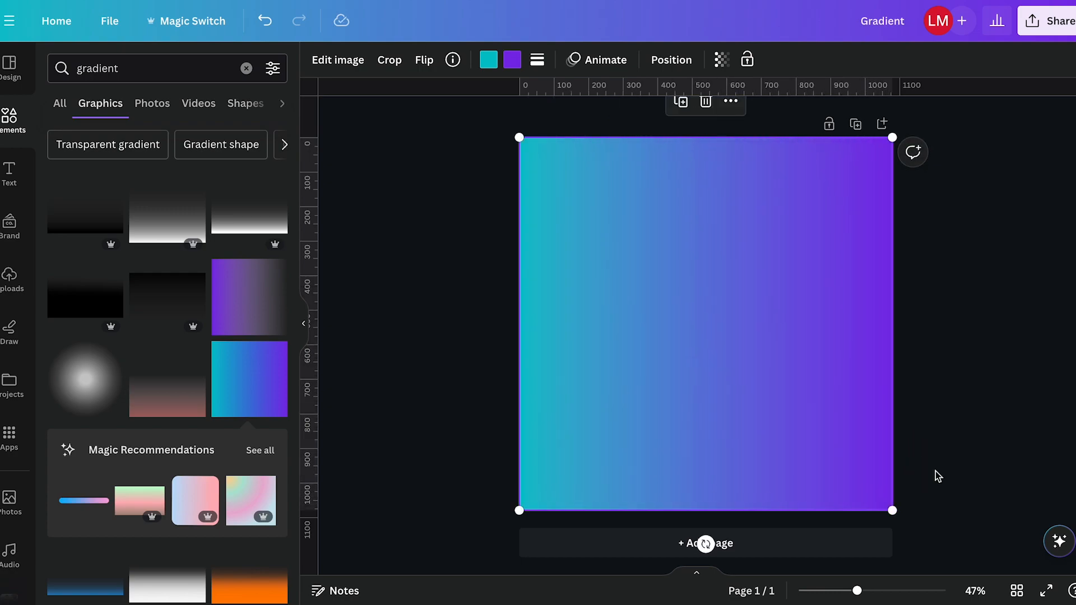
# Step: Recolour the gradient graphic, replacing teal with pink and purple with the default green, #7ED957
pyautogui.click(489, 61)
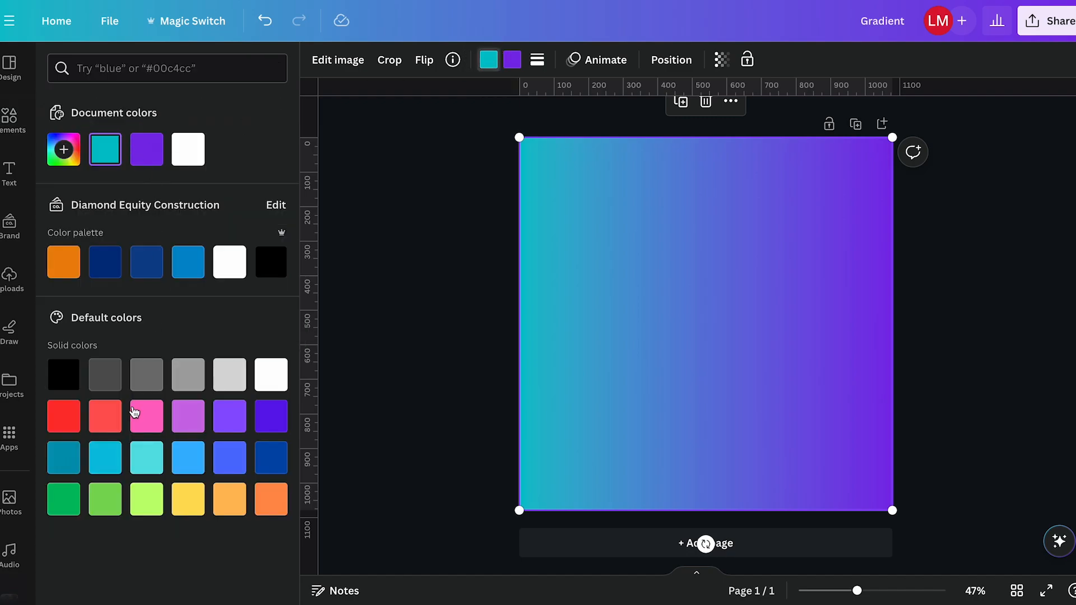
pyautogui.click(138, 409)
pyautogui.click(512, 59)
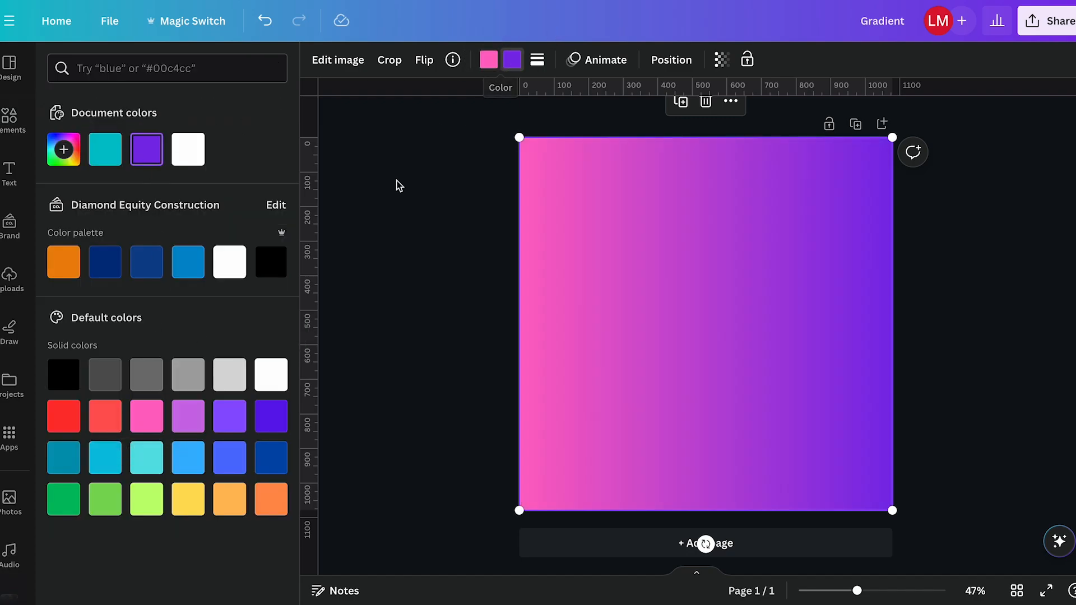
pyautogui.click(102, 500)
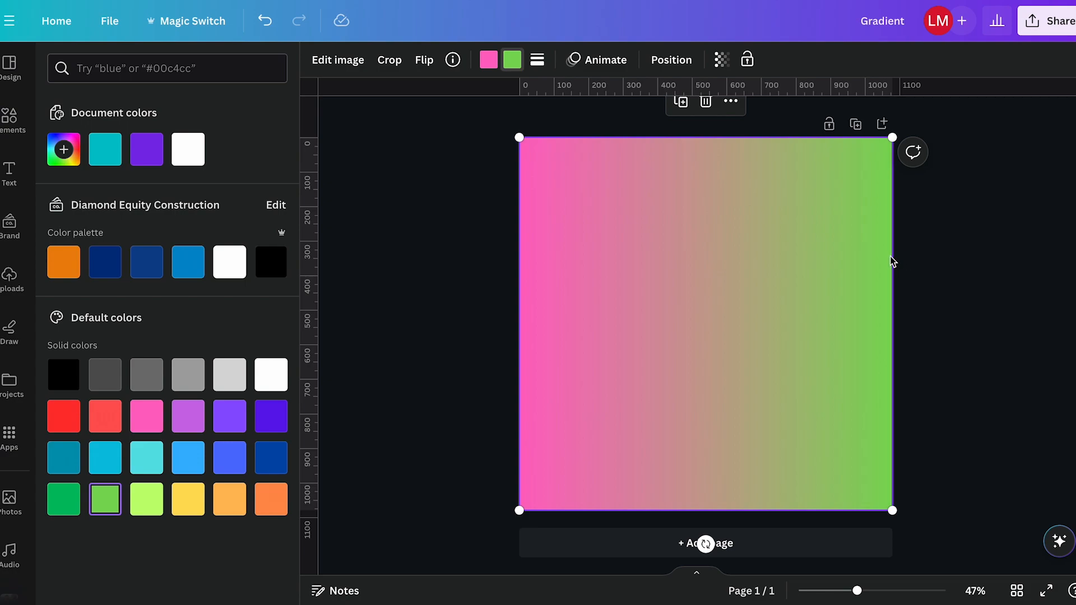
# Step: Delete the gradient graphic from the page
pyautogui.click(54, 162)
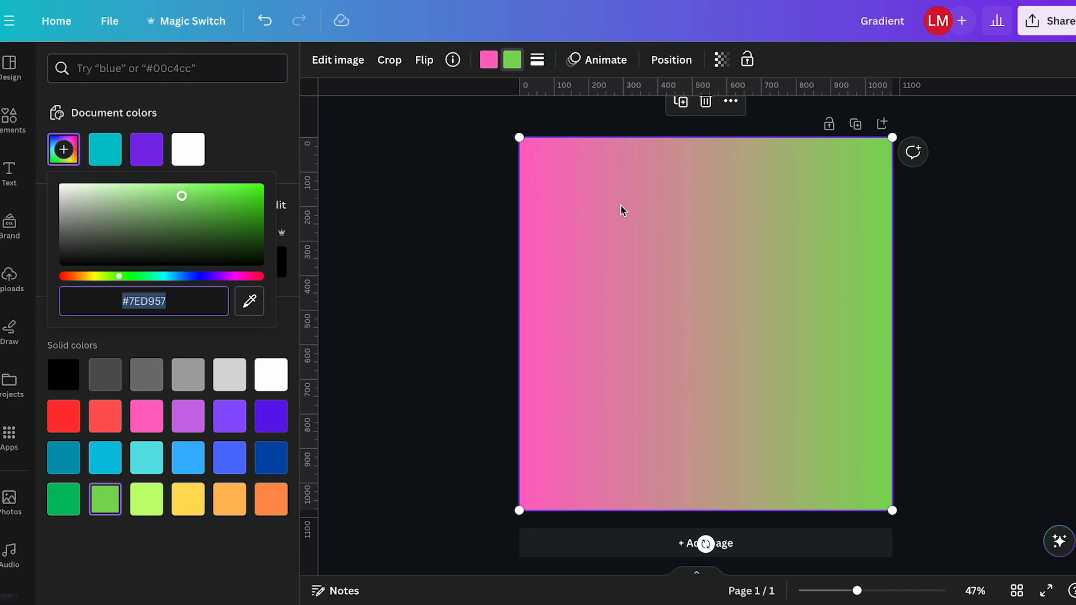
pyautogui.click(656, 257)
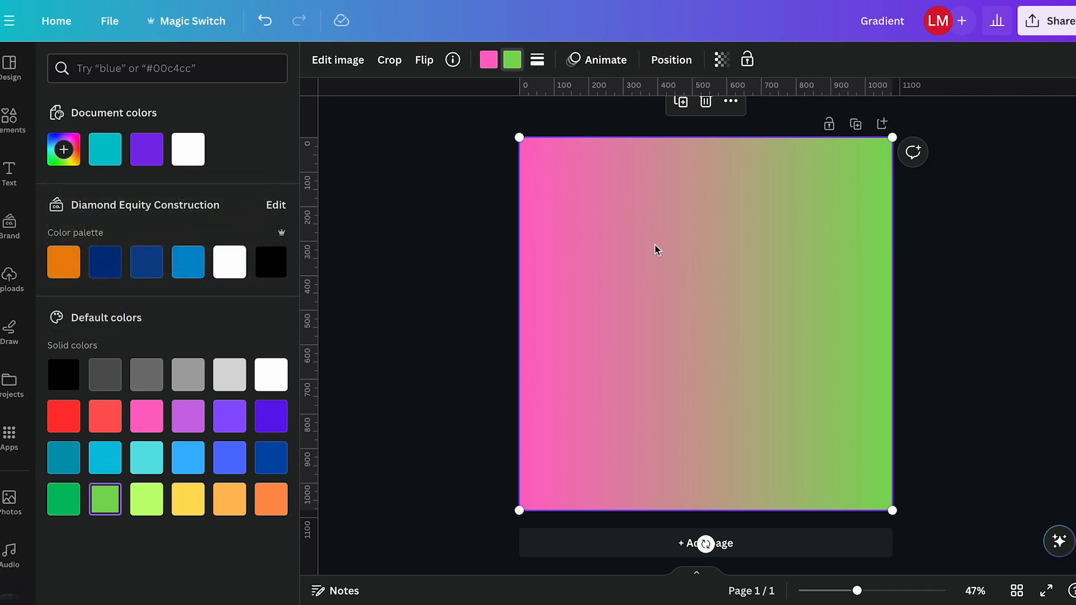
pyautogui.press('Delete')
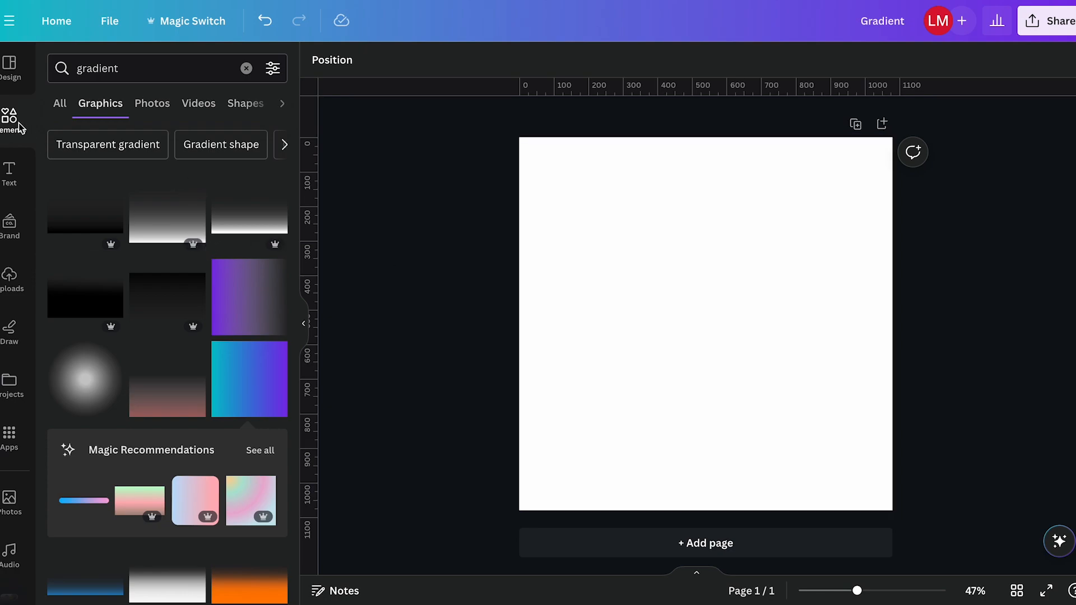
# Step: Add a square shape to the page and give it a custom gradient fill
pyautogui.click(14, 120)
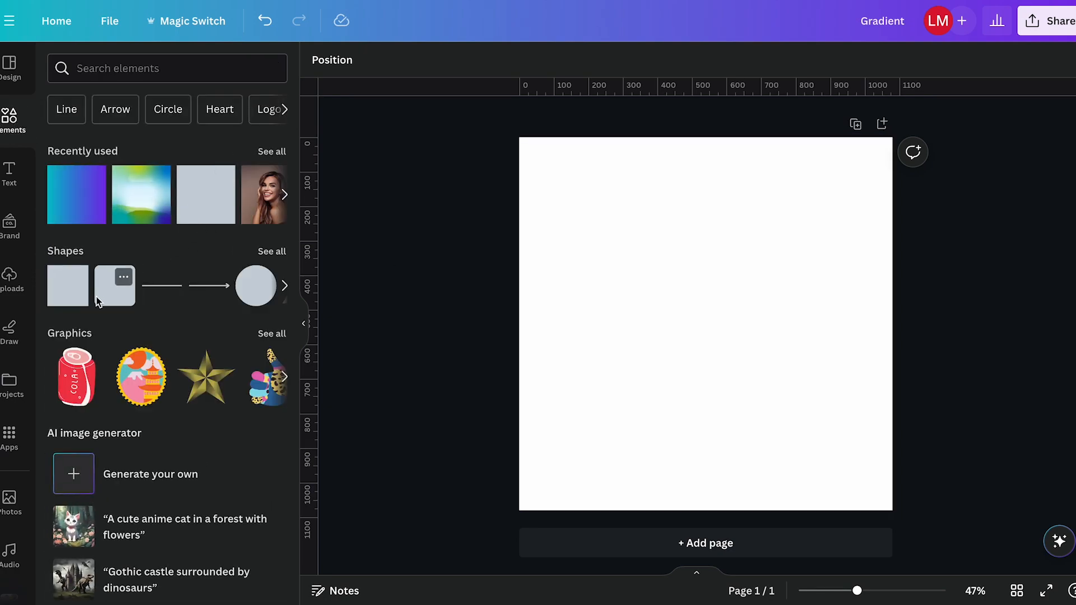
pyautogui.click(64, 287)
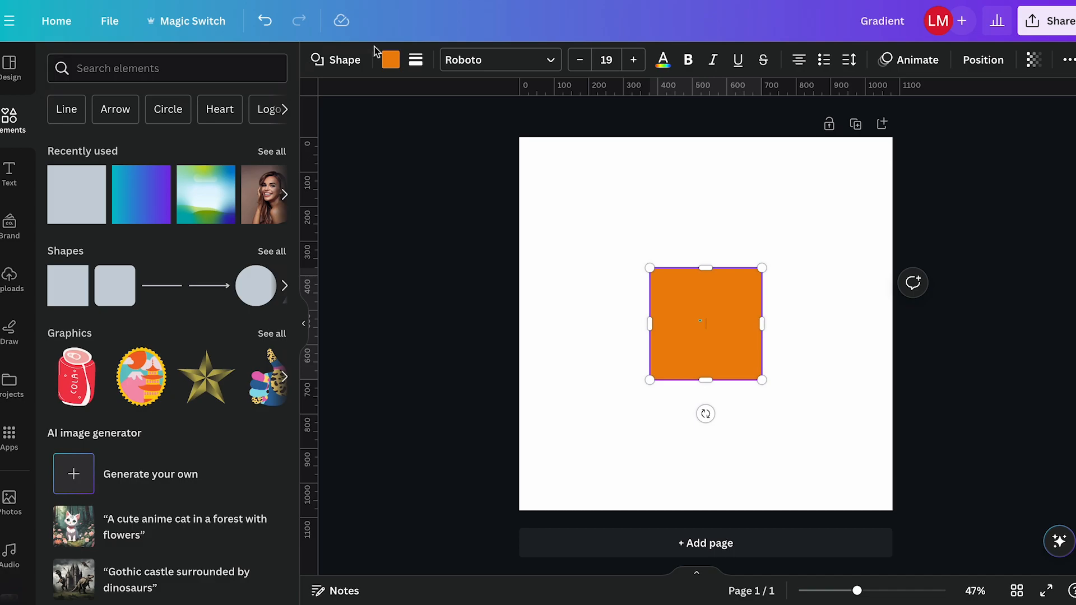
pyautogui.click(391, 60)
pyautogui.click(63, 150)
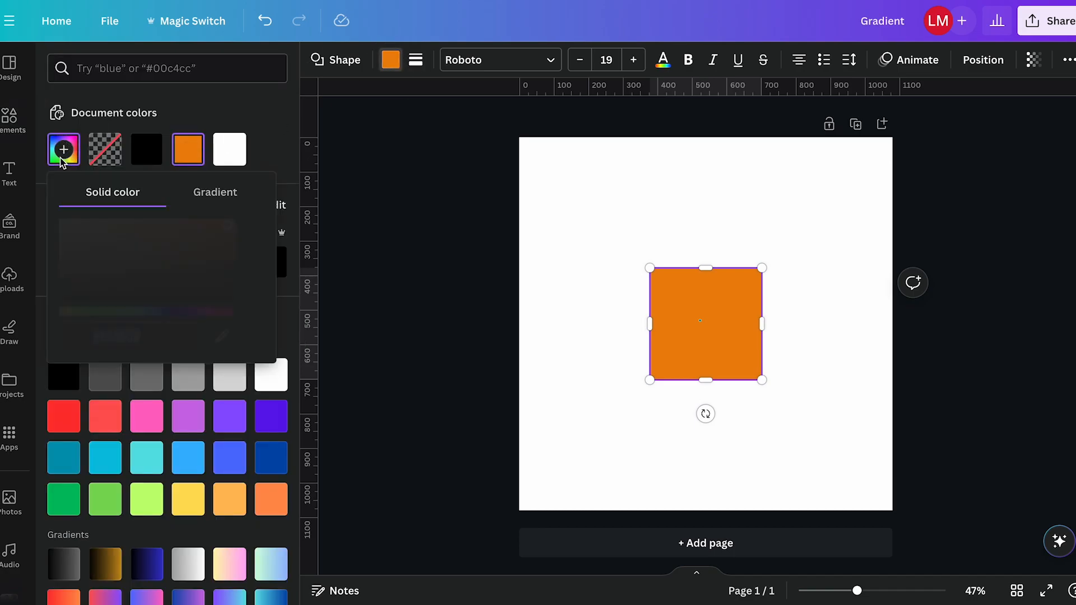
pyautogui.click(202, 193)
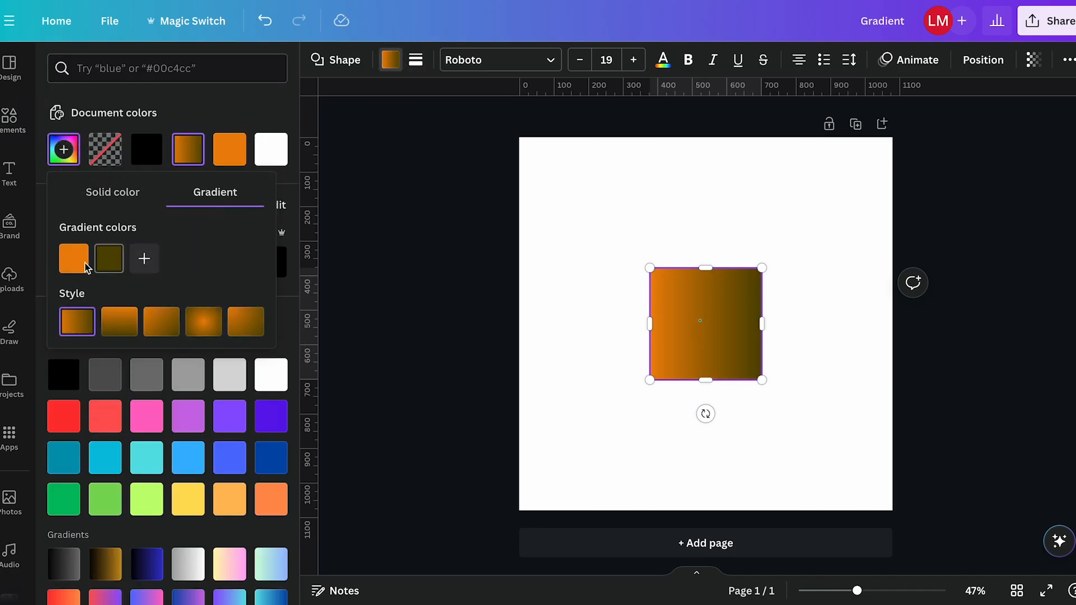
# Step: Set the first colour of the square's gradient to fully saturated bright magenta
pyautogui.click(81, 267)
pyautogui.moveTo(147, 347); pyautogui.dragTo(162, 345)
pyautogui.moveTo(201, 385); pyautogui.dragTo(239, 384)
pyautogui.click(247, 326)
pyautogui.moveTo(247, 326); pyautogui.dragTo(300, 283)
# Step: Set the second colour of the square's gradient to bright orange, #FFB000, and add a third colour, blue-violet #4A00FF
pyautogui.click(108, 259)
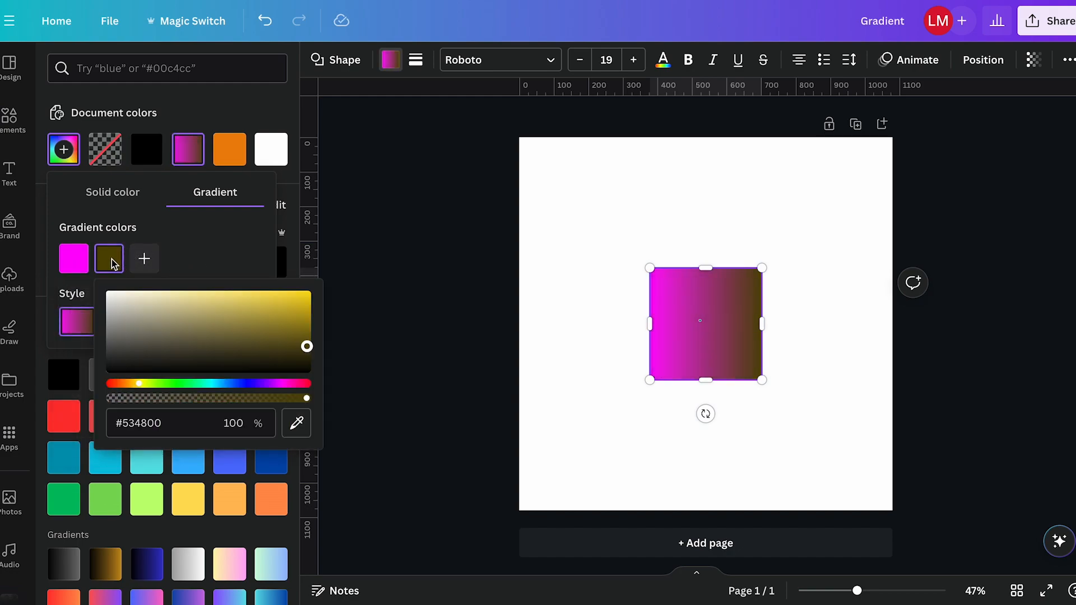
pyautogui.moveTo(136, 385)
pyautogui.mouseDown()
pyautogui.moveTo(120, 384)
pyautogui.moveTo(134, 386)
pyautogui.mouseUp()
pyautogui.moveTo(239, 336); pyautogui.dragTo(355, 271)
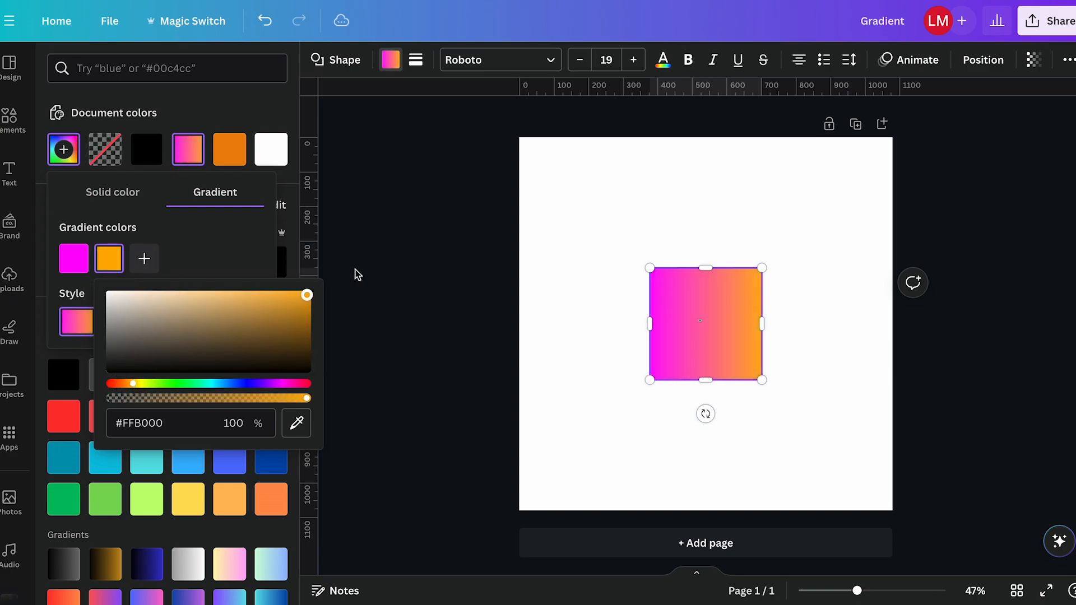
pyautogui.click(144, 258)
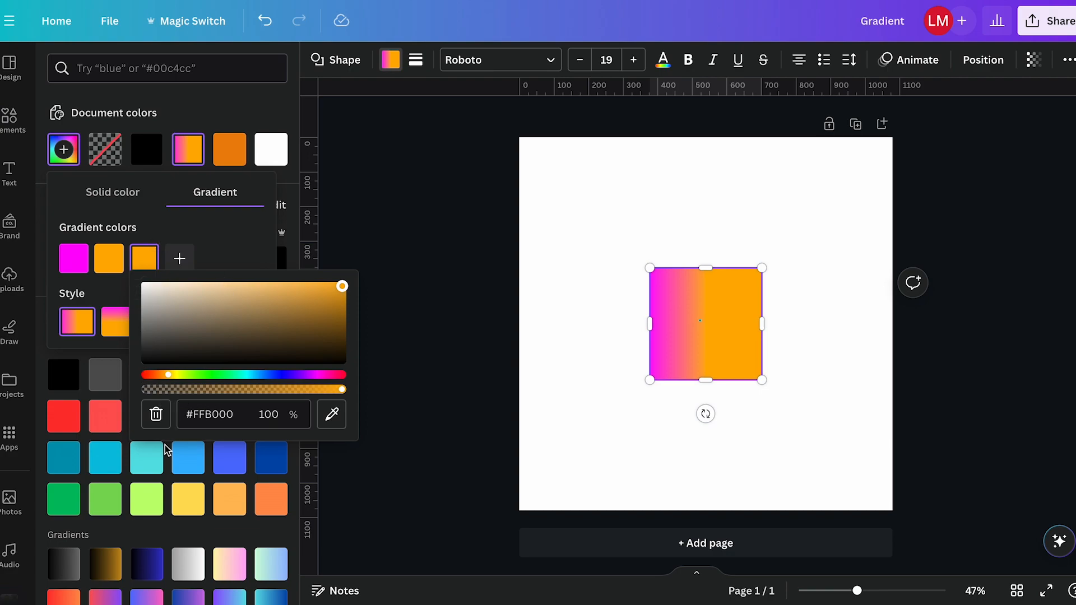
pyautogui.moveTo(176, 372); pyautogui.dragTo(286, 374)
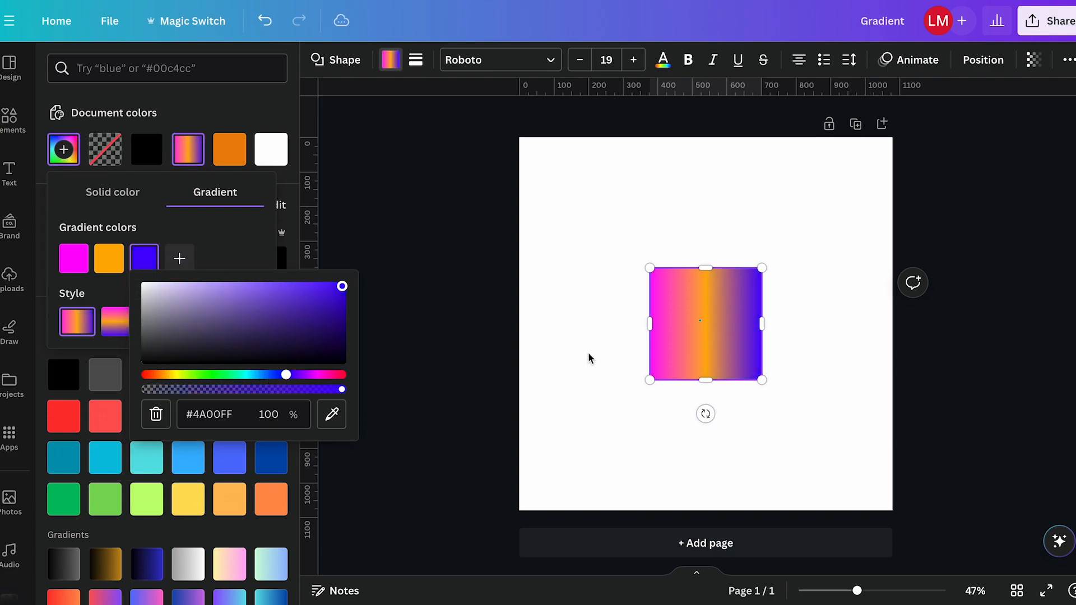
pyautogui.click(704, 251)
# Step: Delete the three-colour gradient square from the page
pyautogui.scroll(1, 725, 310)
pyautogui.scroll(5, 725, 309)
pyautogui.scroll(-6, 725, 310)
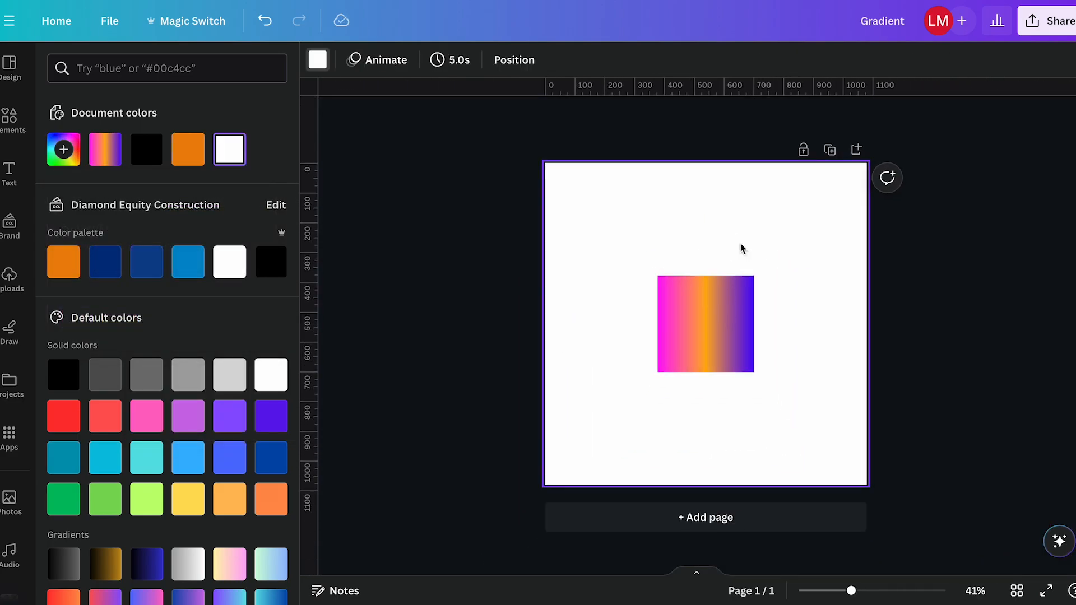
pyautogui.click(692, 305)
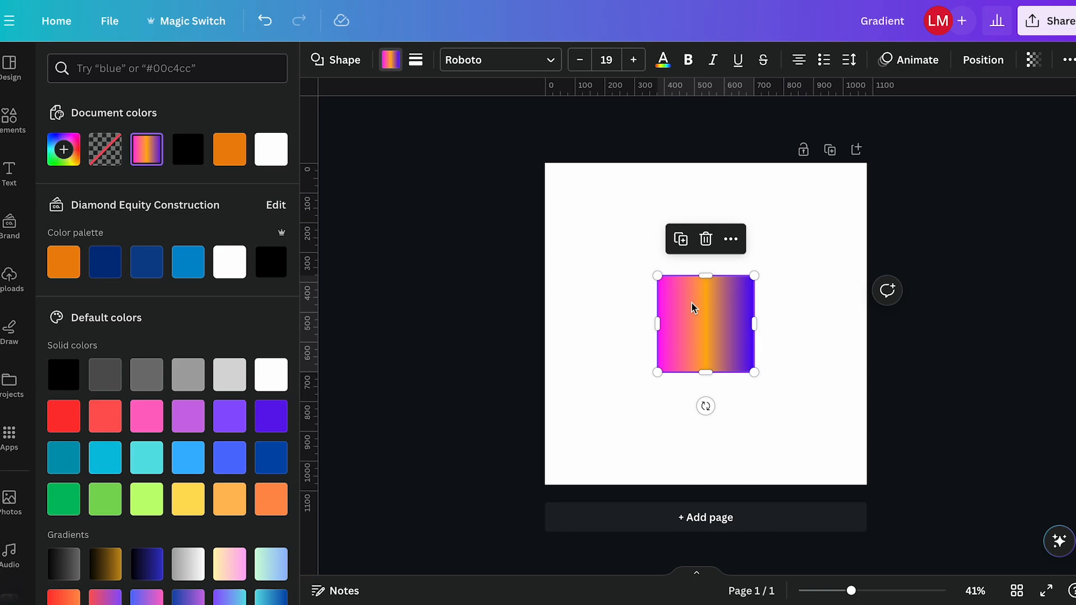
pyautogui.press('Delete')
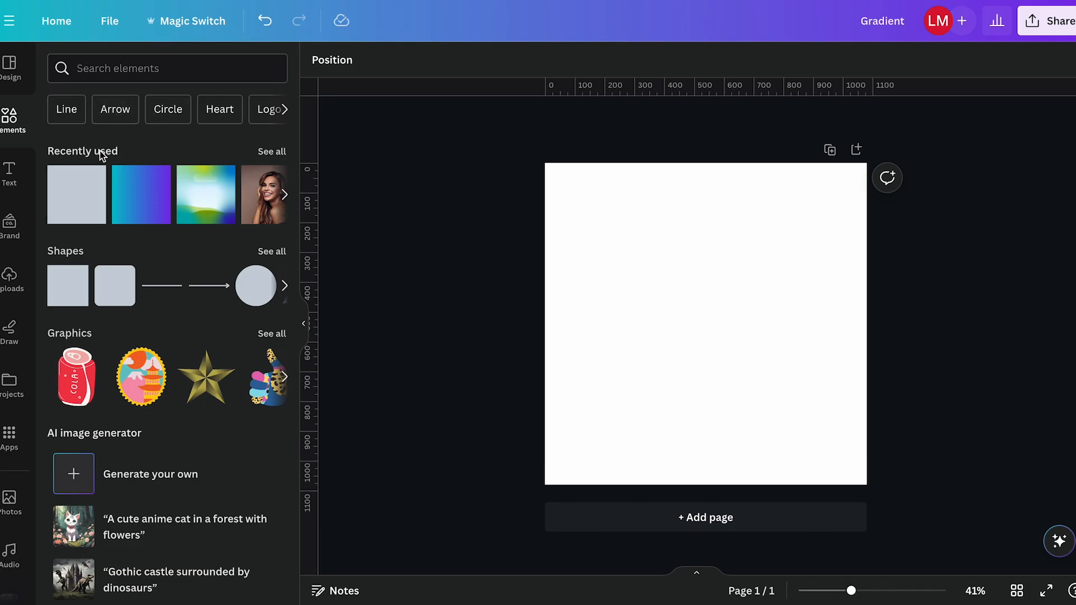
# Step: Search the elements library for "gradient" graphics and add the round, soft-edged radial gradient to the page
pyautogui.click(149, 69)
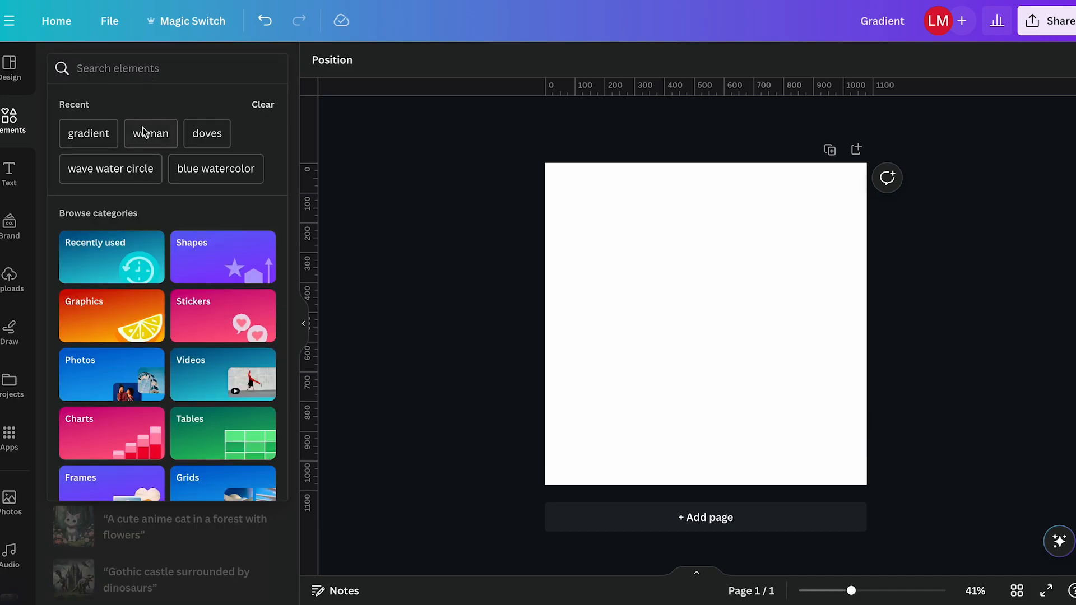
pyautogui.click(93, 132)
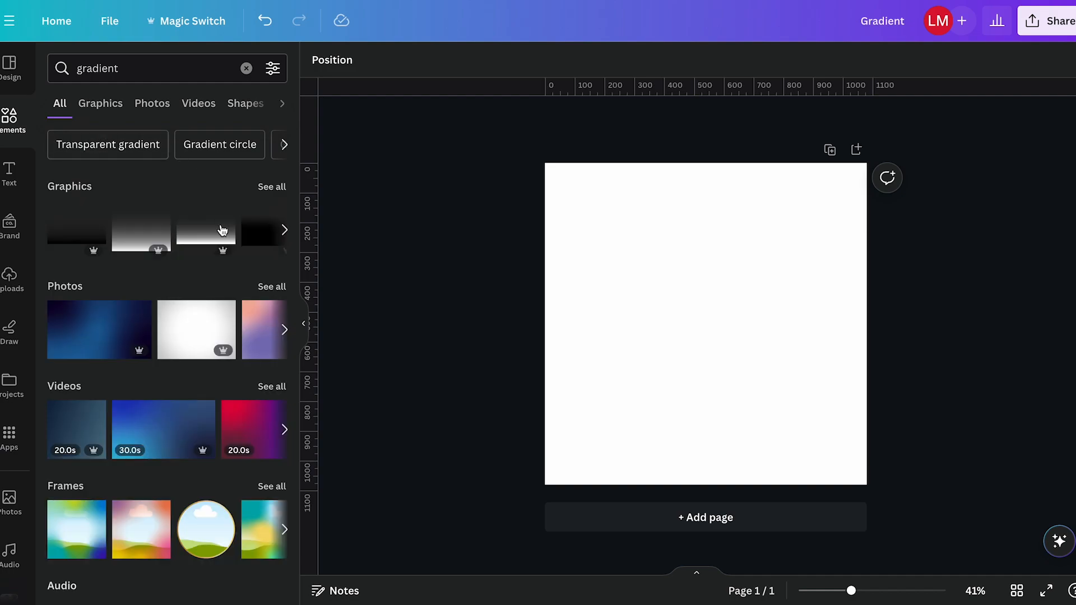
pyautogui.click(270, 188)
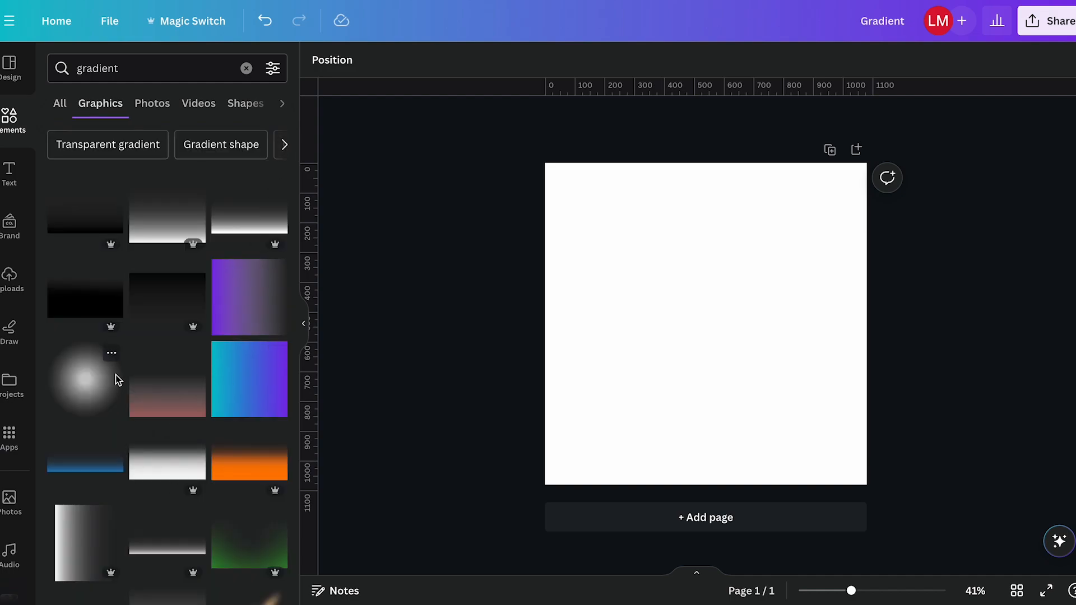
pyautogui.scroll(-2, 117, 379)
pyautogui.scroll(2, 116, 379)
pyautogui.click(89, 379)
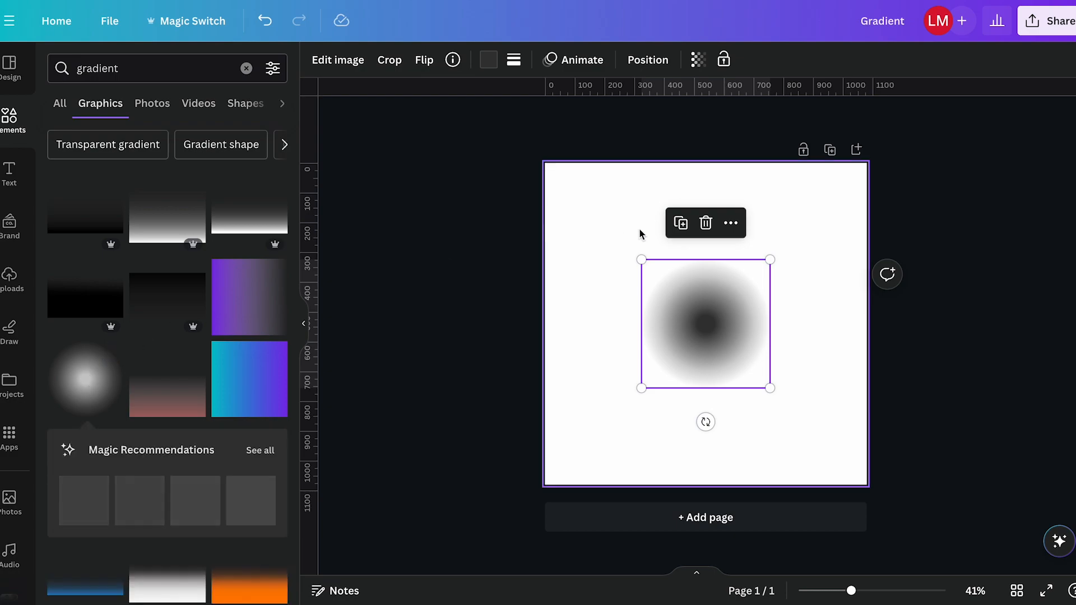
# Step: Enlarge the radial gradient graphic to about 897 px square, centred across the page, and recolour it pink, #FF66C4
pyautogui.moveTo(641, 260); pyautogui.dragTo(551, 170)
pyautogui.moveTo(770, 388); pyautogui.dragTo(819, 436)
pyautogui.click(488, 60)
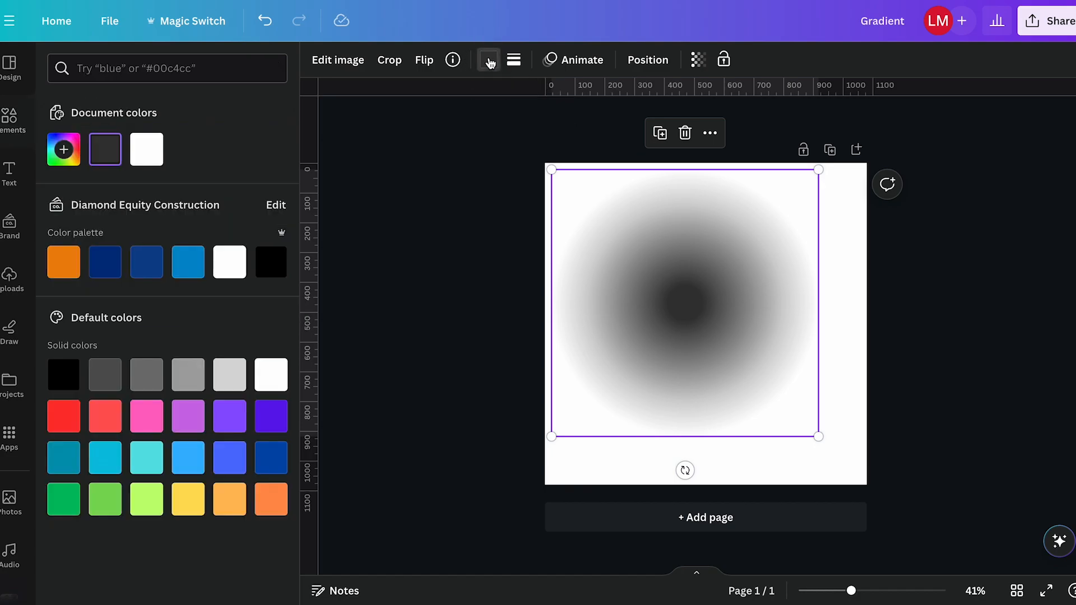
pyautogui.click(271, 381)
pyautogui.click(138, 411)
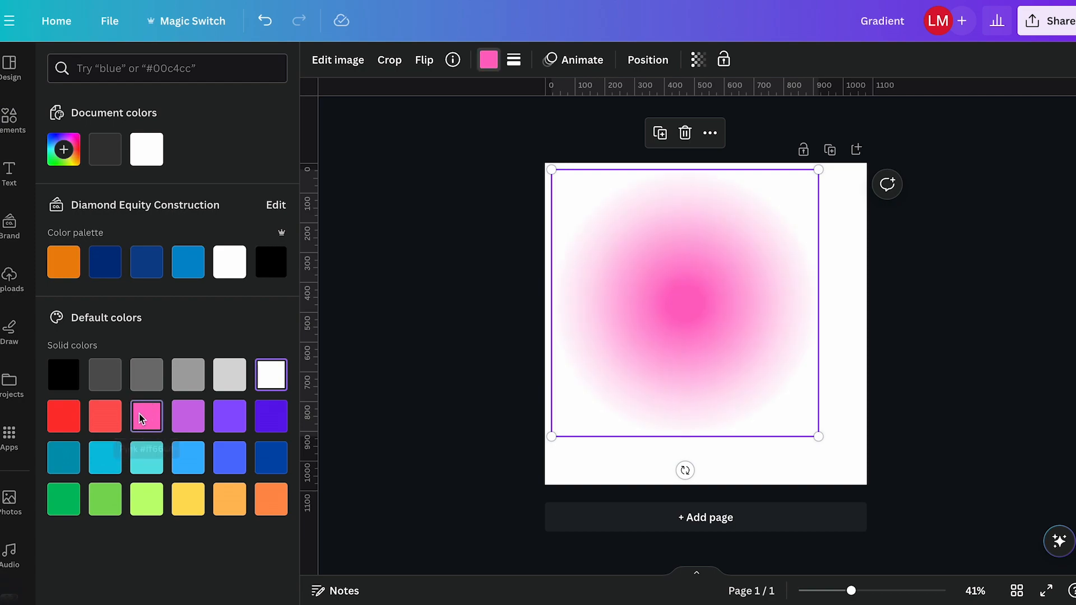
pyautogui.moveTo(706, 293); pyautogui.dragTo(723, 319)
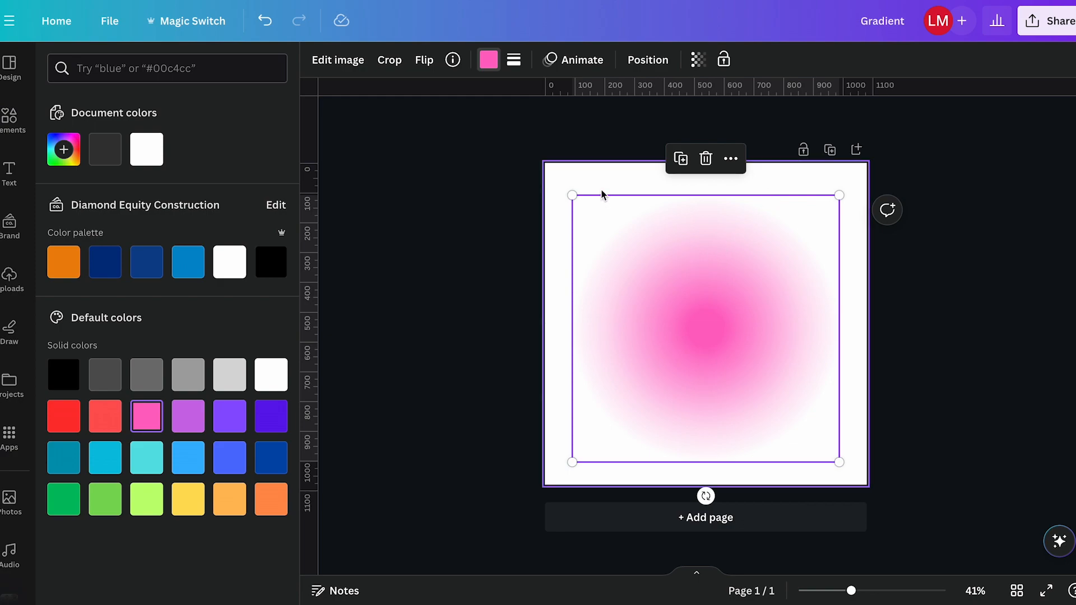
# Step: Set the page background to the default solid red and recolour the radial gradient graphic white
pyautogui.click(592, 176)
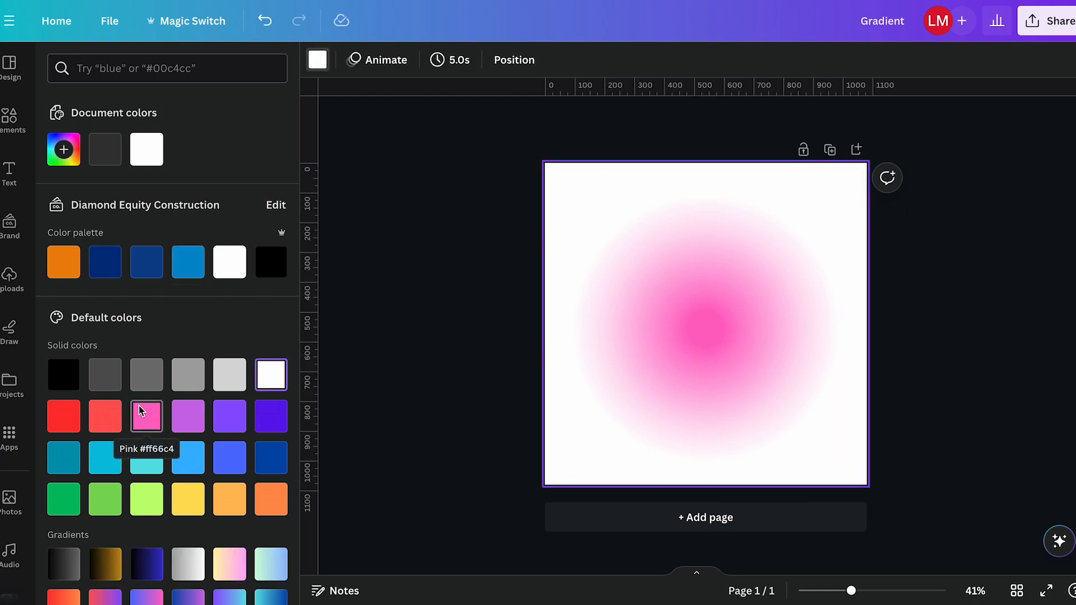
pyautogui.click(63, 417)
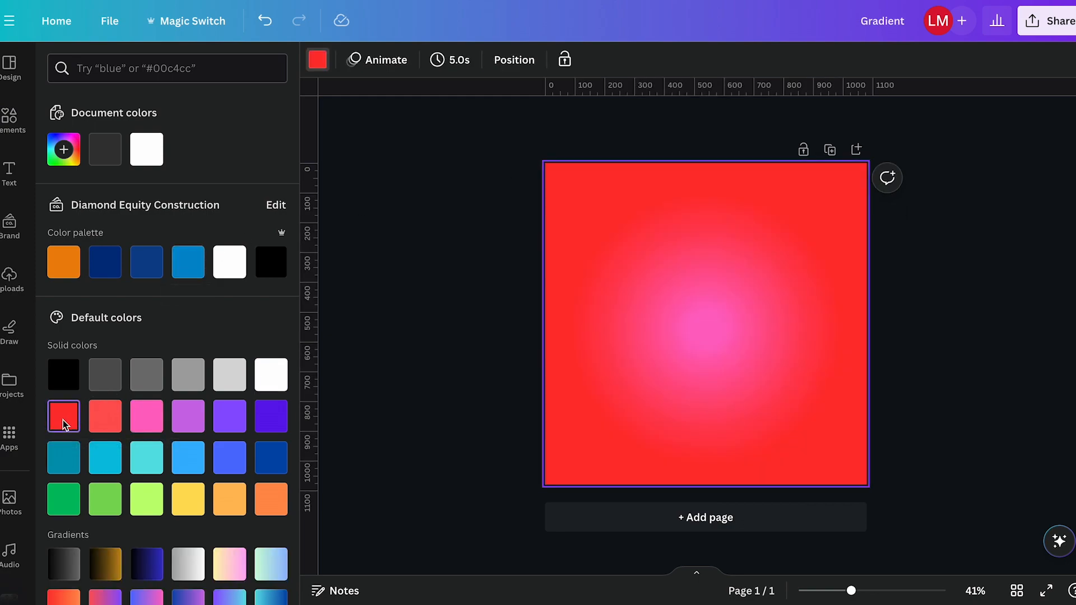
pyautogui.click(688, 315)
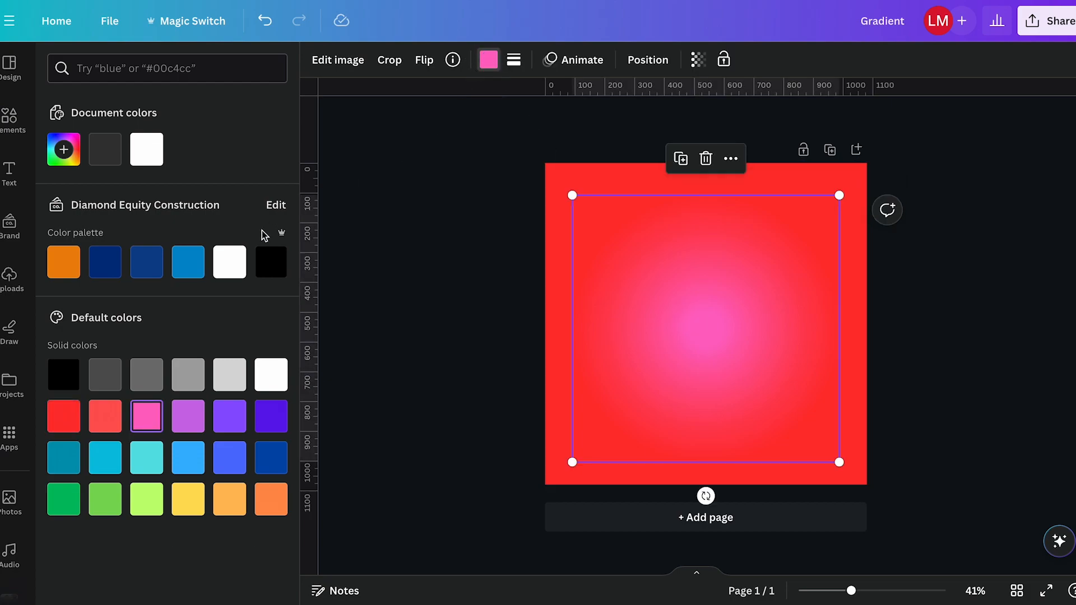
pyautogui.click(231, 260)
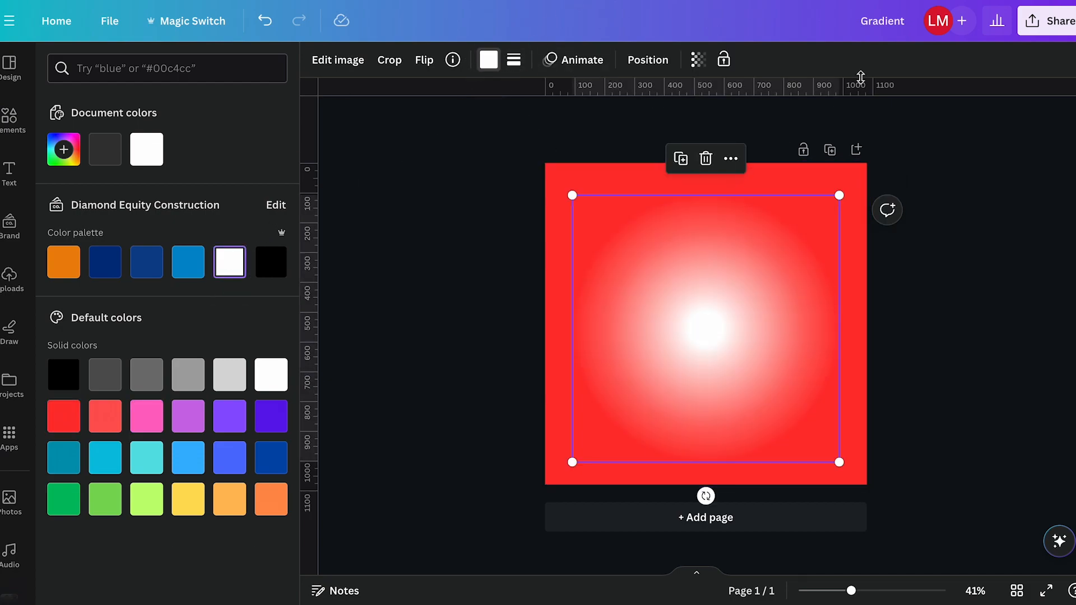
# Step: Make the white radial gradient mostly see-through with its transparency setting and reposition it near the page centre
pyautogui.click(697, 60)
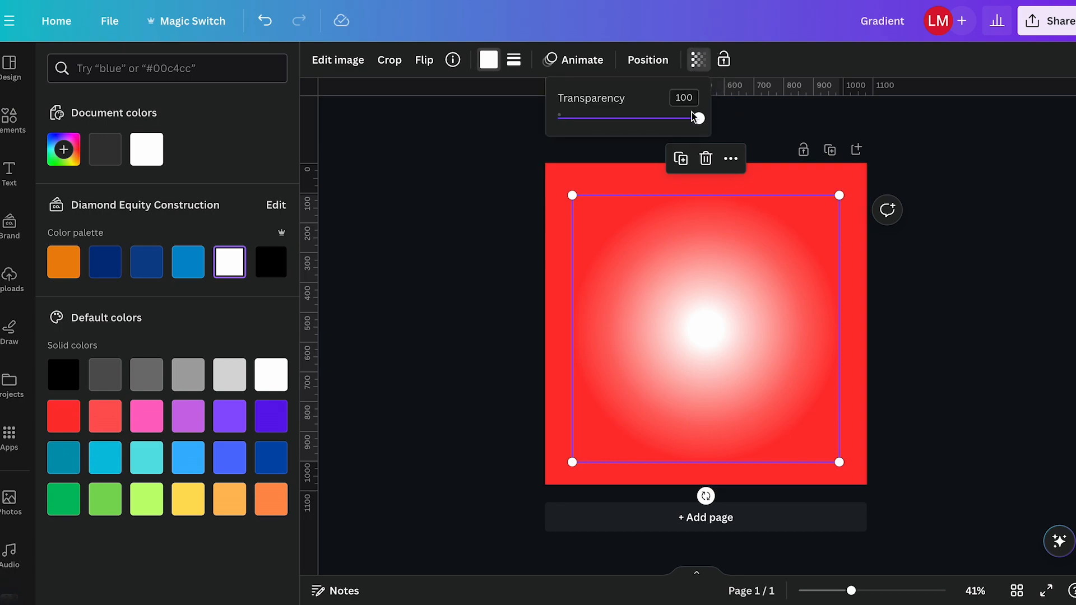
pyautogui.moveTo(699, 119); pyautogui.dragTo(610, 132)
pyautogui.moveTo(733, 372); pyautogui.dragTo(619, 257)
pyautogui.moveTo(592, 213); pyautogui.dragTo(699, 320)
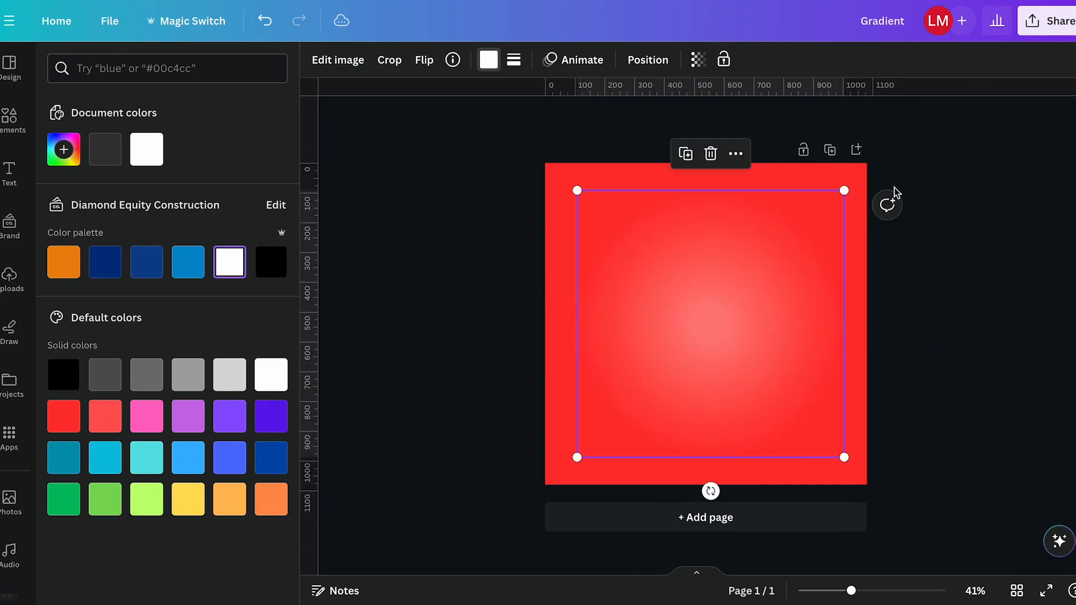
# Step: Resize the radial gradient graphic to 1080 × 1080 px and position it at X 0, Y 0 so it fills the page
pyautogui.click(663, 65)
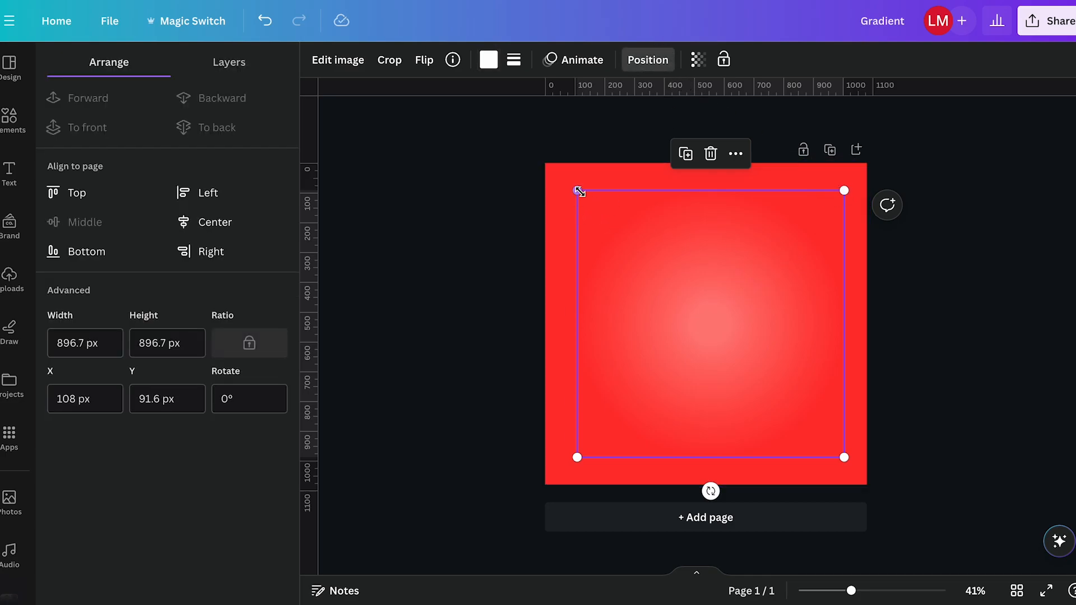
pyautogui.moveTo(580, 192); pyautogui.dragTo(533, 183)
pyautogui.moveTo(661, 255); pyautogui.dragTo(657, 250)
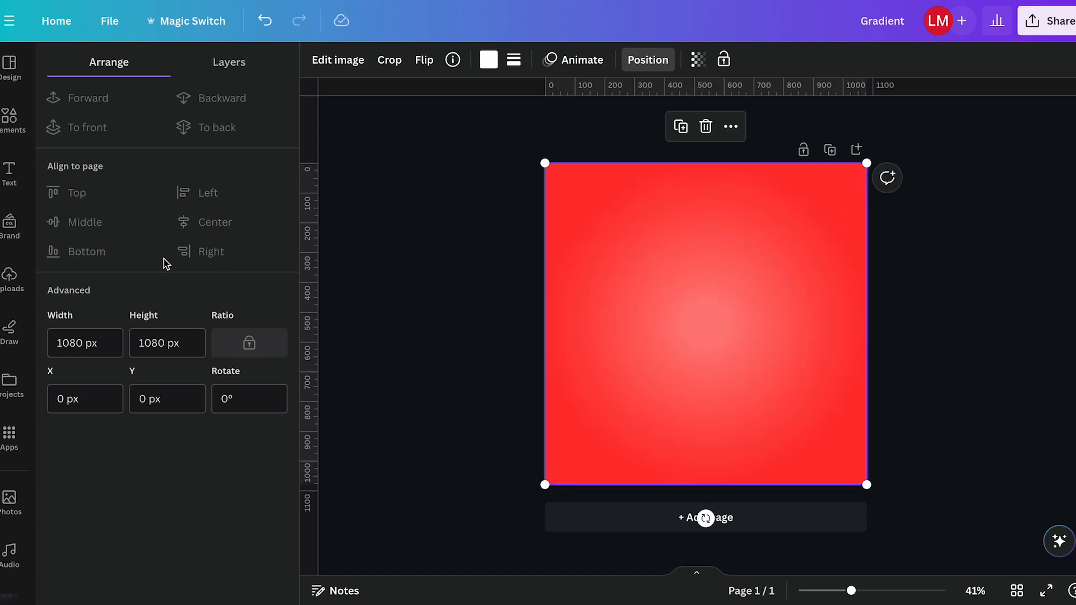
# Step: Add the pink armchair image from the recently used elements to the page
pyautogui.click(9, 117)
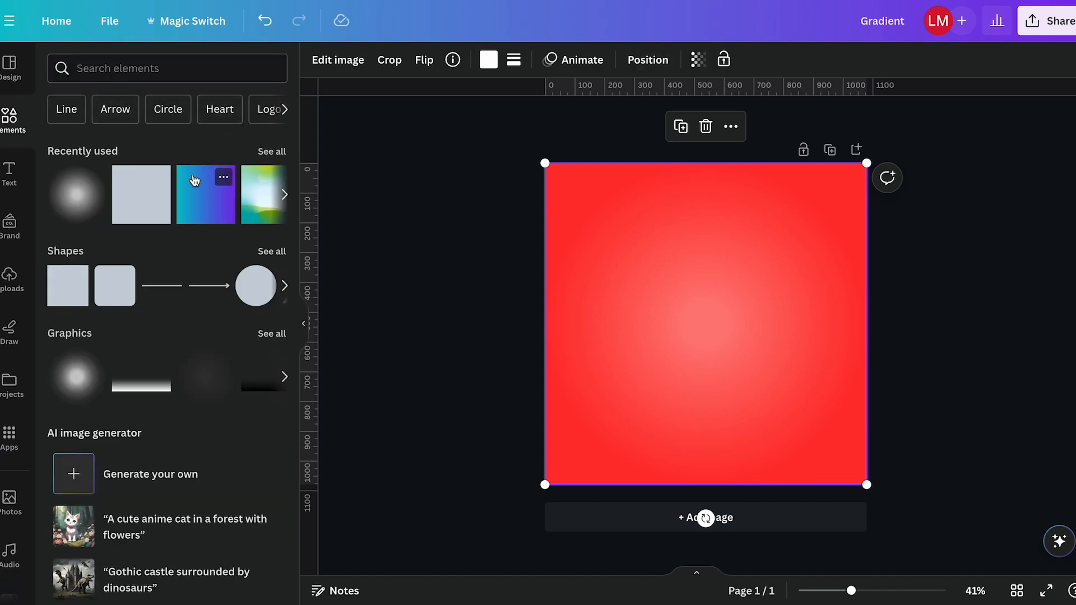
pyautogui.click(280, 153)
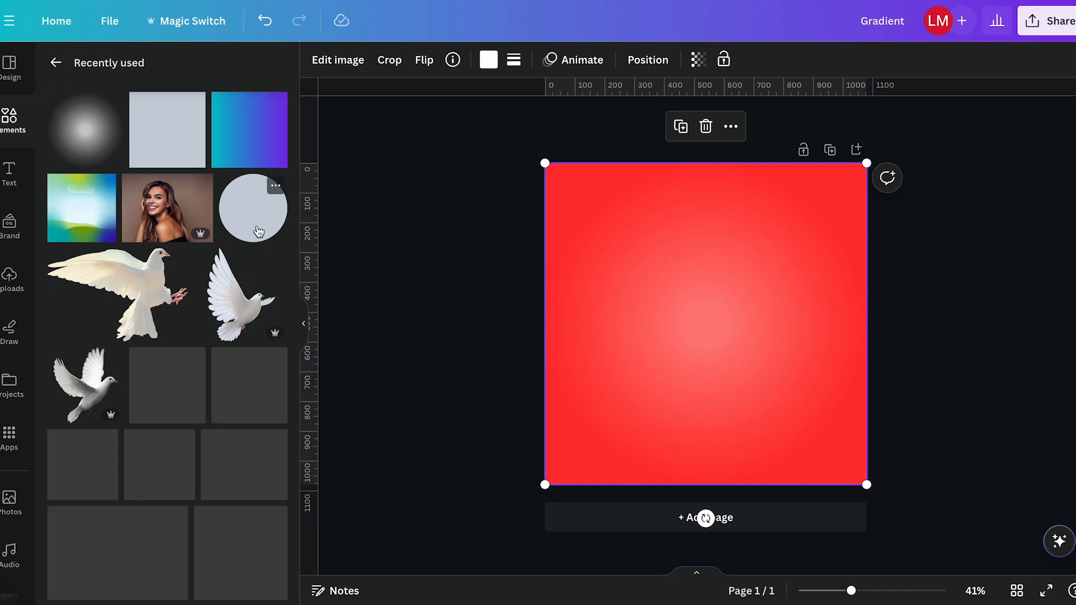
pyautogui.scroll(-3, 247, 249)
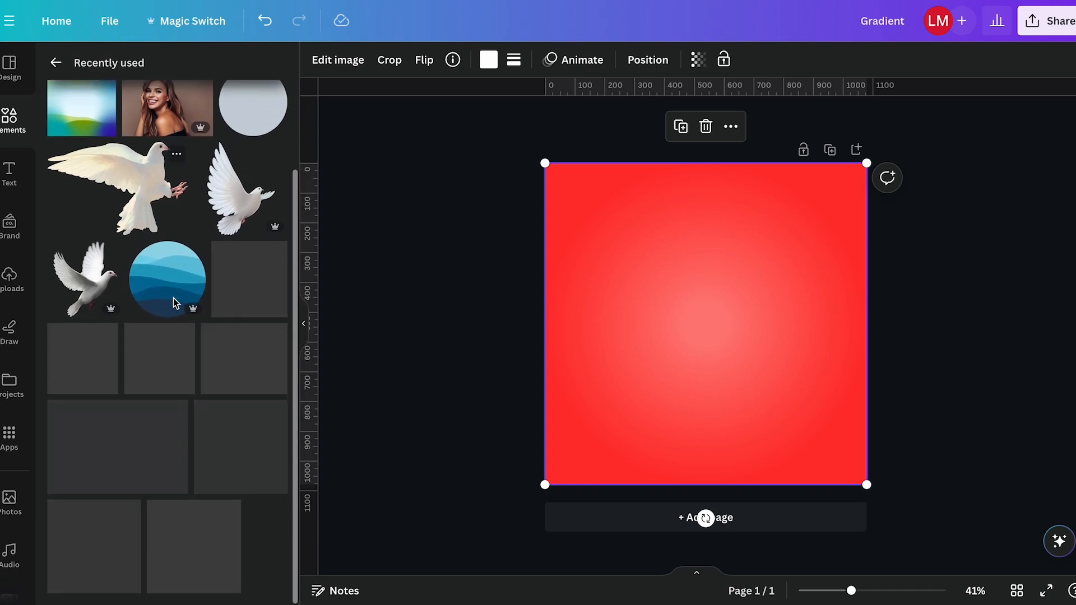
pyautogui.scroll(-6, 174, 303)
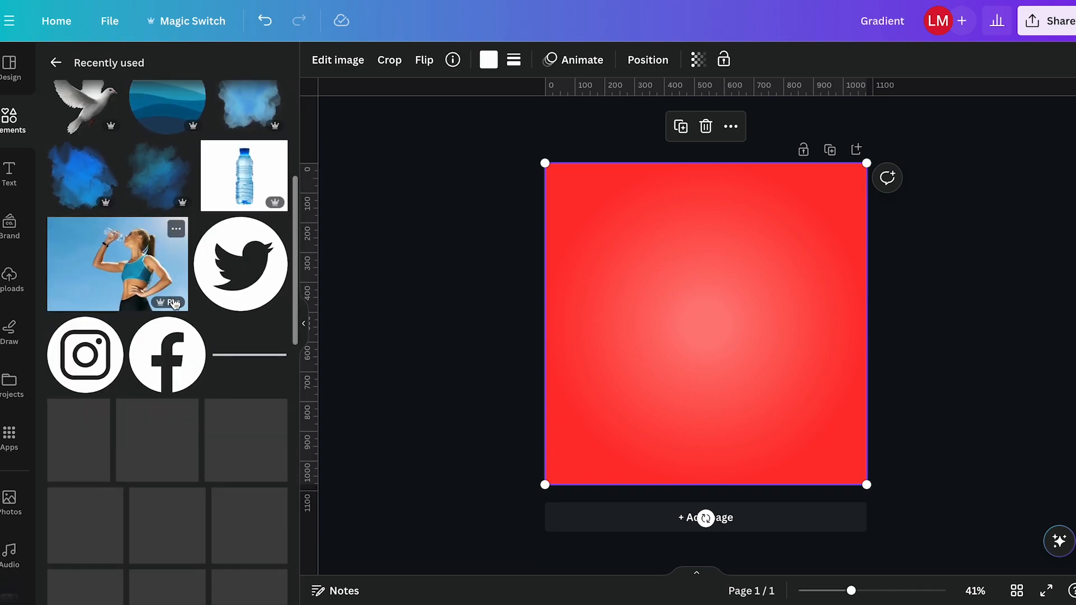
pyautogui.scroll(-5, 174, 303)
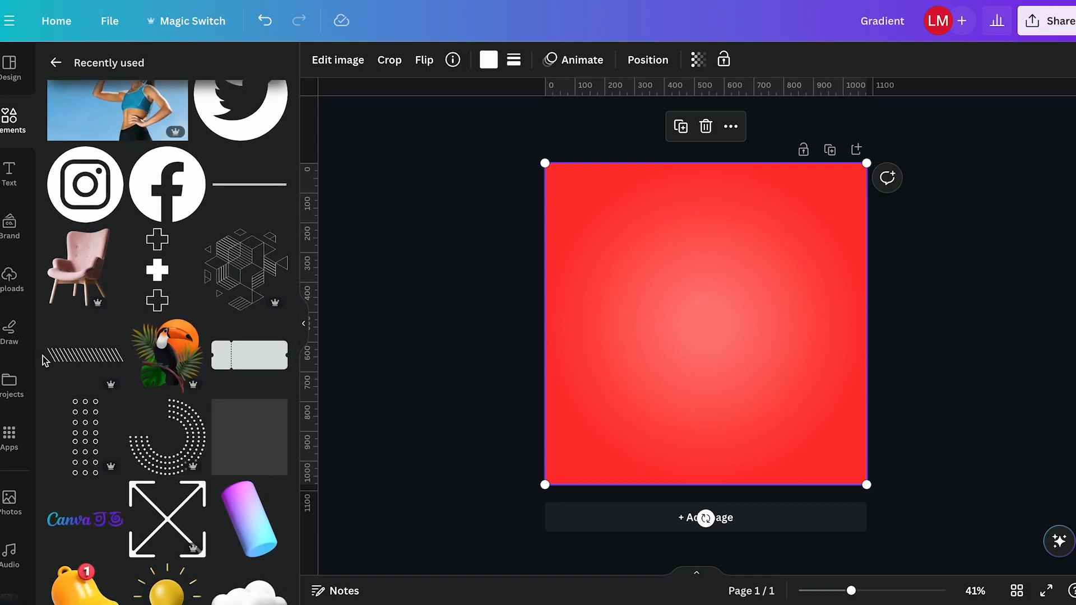
pyautogui.click(64, 276)
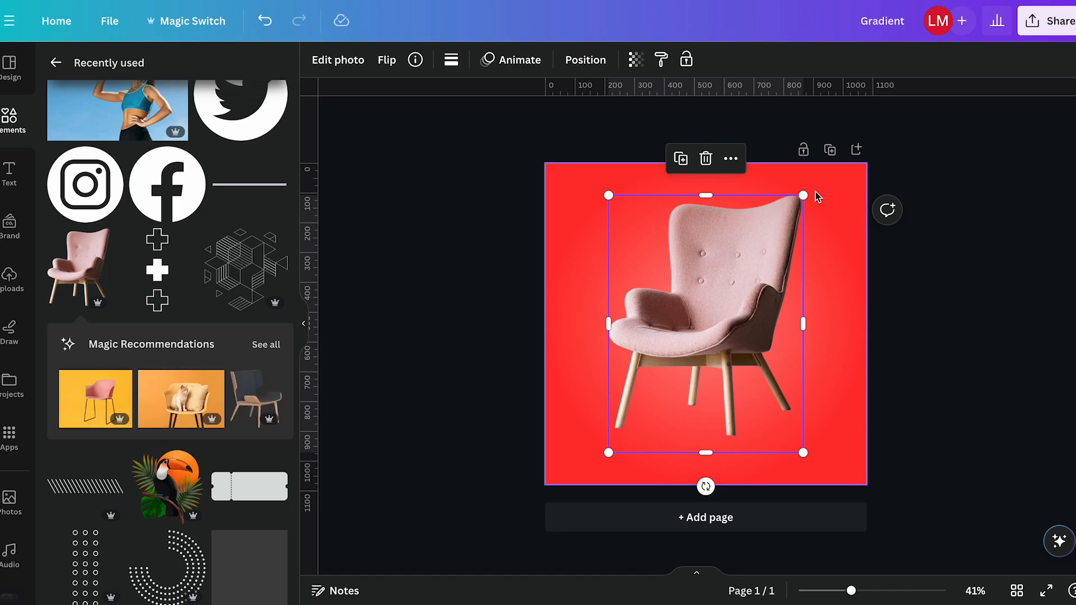
# Step: Scale down the whole armchair image without cropping it and place it near the page centre
pyautogui.moveTo(803, 195); pyautogui.dragTo(756, 252)
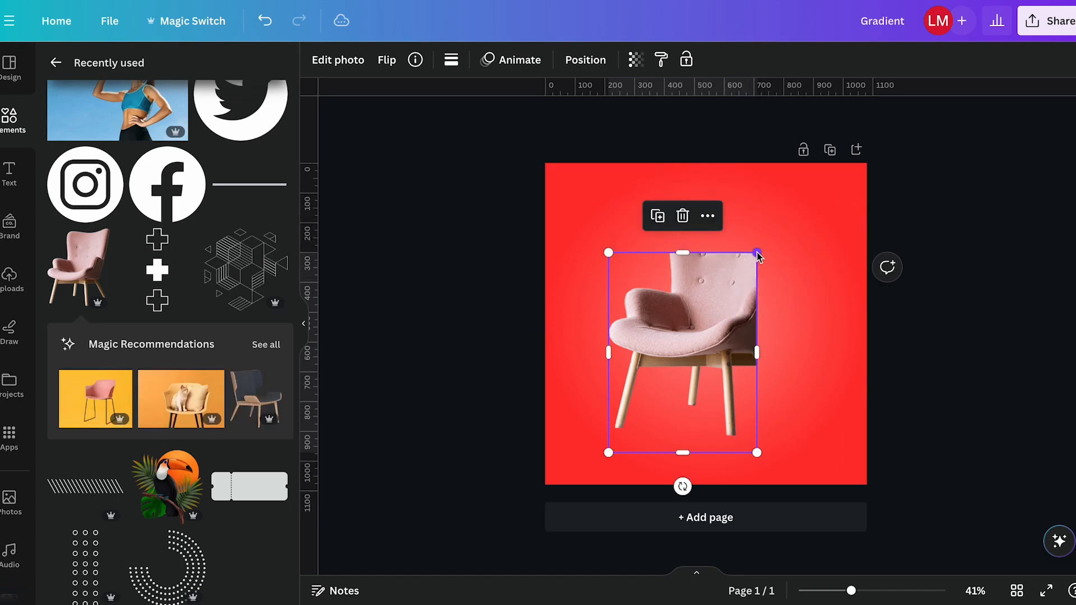
pyautogui.hotkey('ctrl', 'z')
pyautogui.moveTo(803, 198); pyautogui.dragTo(735, 276)
pyautogui.moveTo(680, 344); pyautogui.dragTo(706, 319)
# Step: Try different positions for the radial glow behind the armchair, finishing with the gradient graphic aligned to the full page
pyautogui.moveTo(795, 310); pyautogui.dragTo(719, 276)
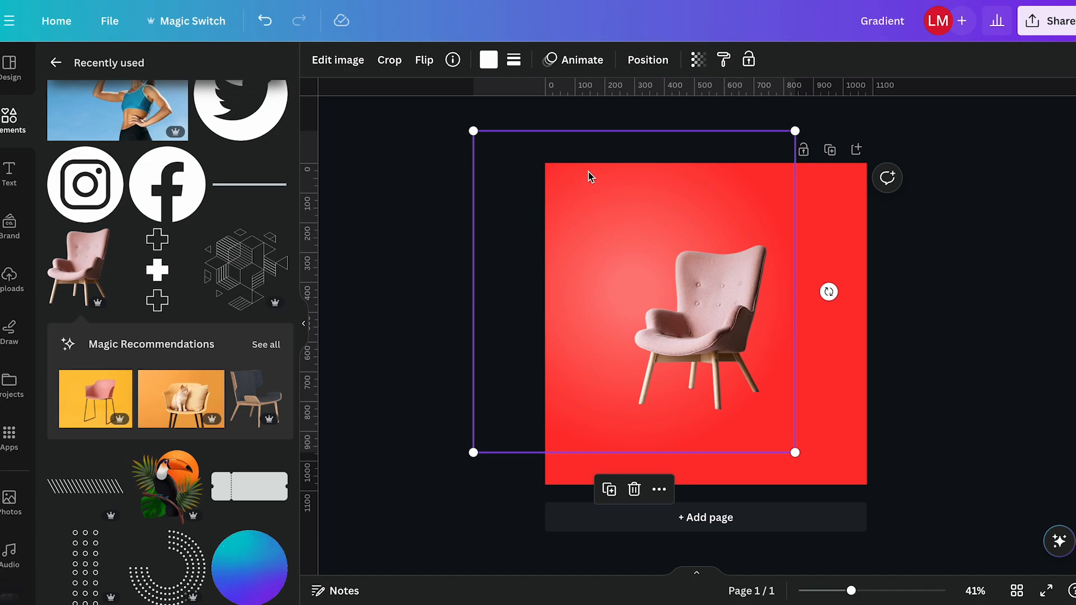
pyautogui.moveTo(603, 243); pyautogui.dragTo(634, 254)
pyautogui.moveTo(705, 295)
pyautogui.mouseDown()
pyautogui.moveTo(706, 315)
pyautogui.moveTo(701, 284)
pyautogui.moveTo(706, 298)
pyautogui.mouseUp()
pyautogui.click(583, 224)
pyautogui.moveTo(584, 224); pyautogui.dragTo(636, 267)
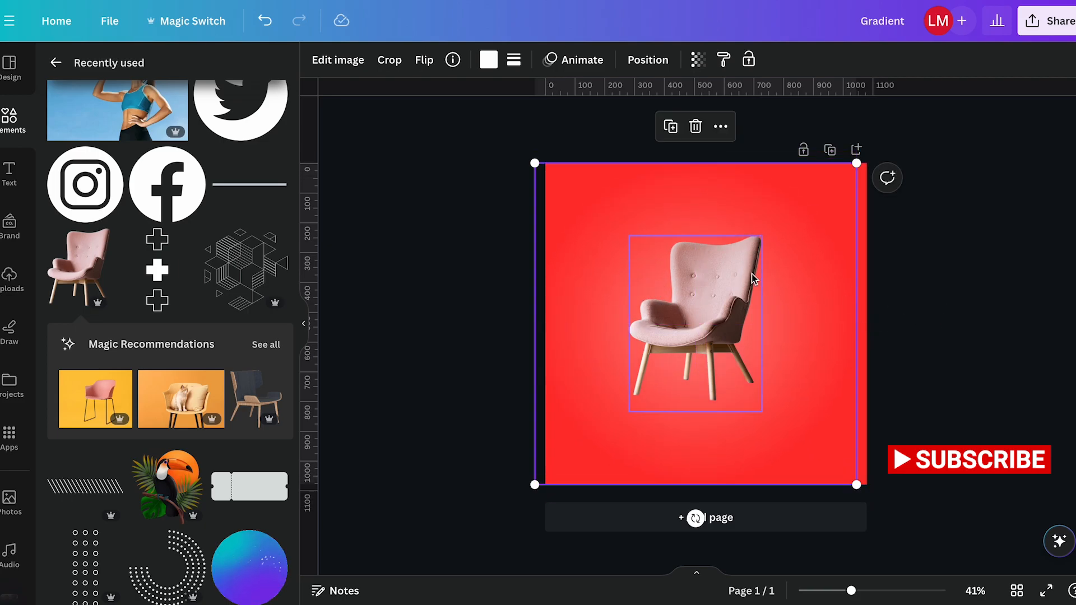
pyautogui.moveTo(631, 201); pyautogui.dragTo(639, 200)
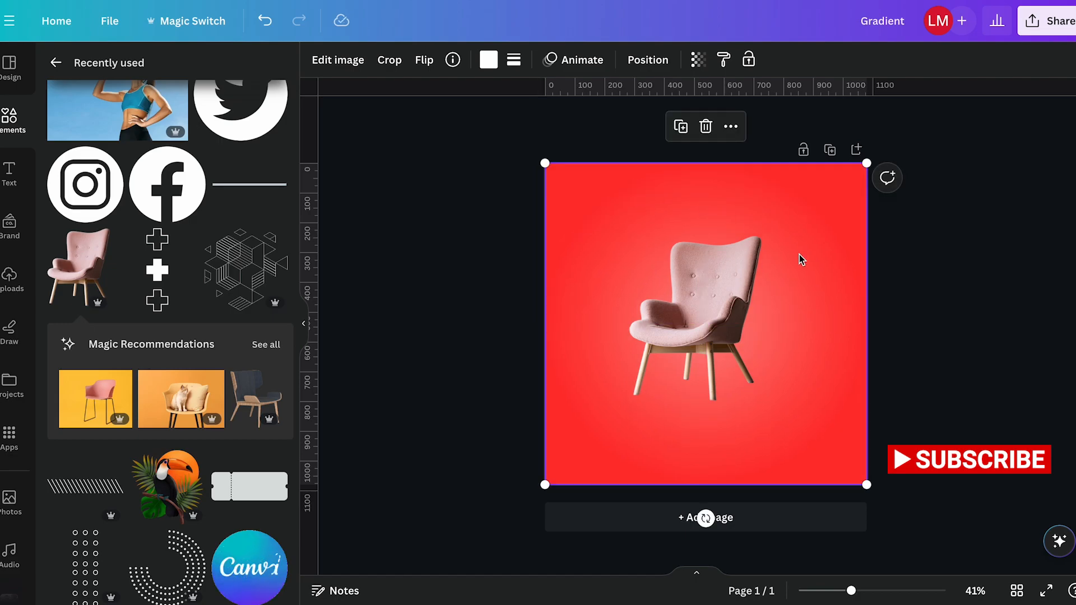